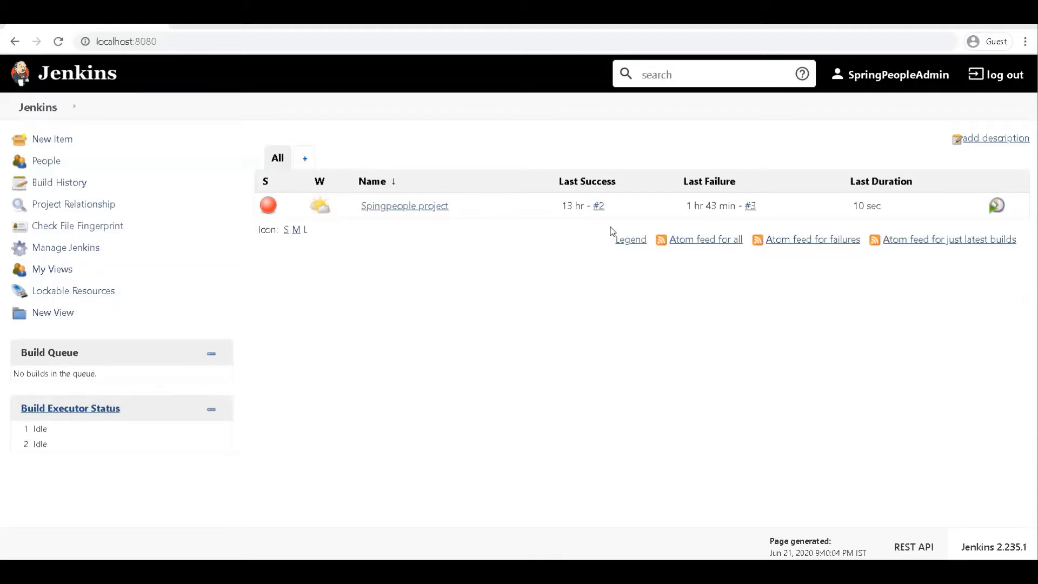
- In the global security configuration, set the TCP port for inbound agents to Random and save the settings
click(84, 247)
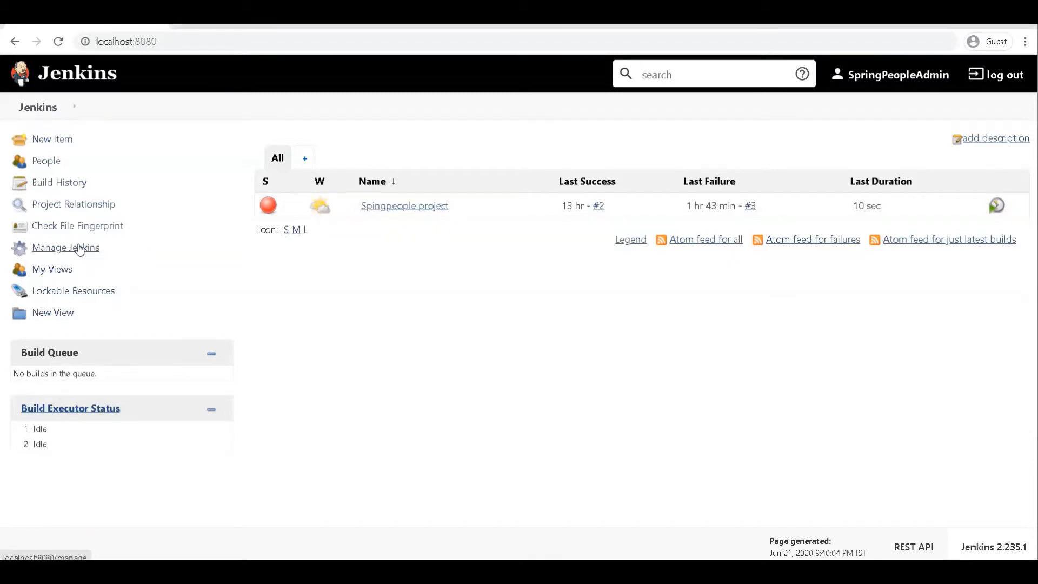
scroll(356, 294, down, 1)
scroll(355, 294, down, 2)
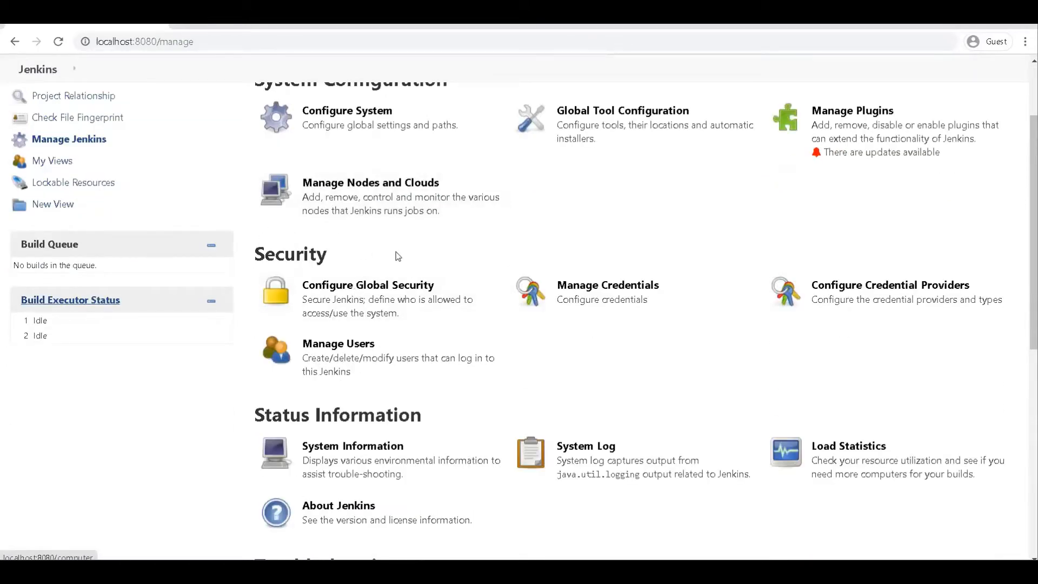
scroll(349, 205, down, 1)
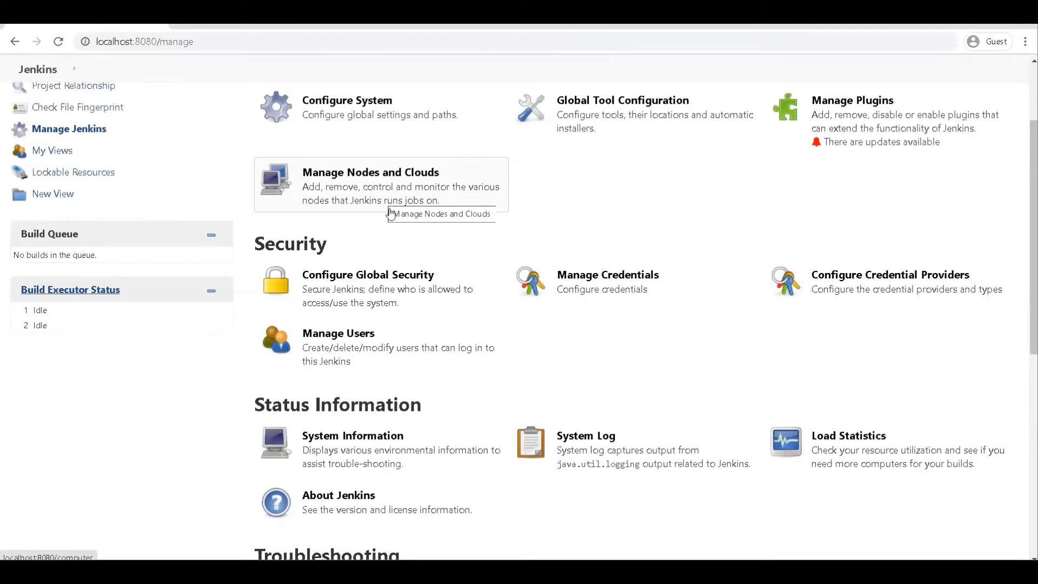
click(381, 274)
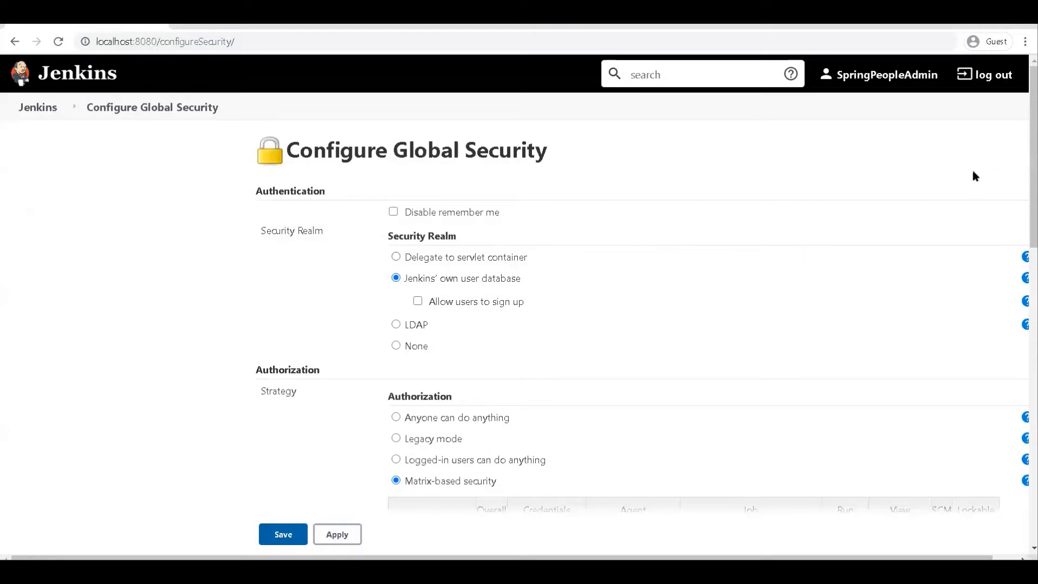
drag(1033, 157, 1033, 452)
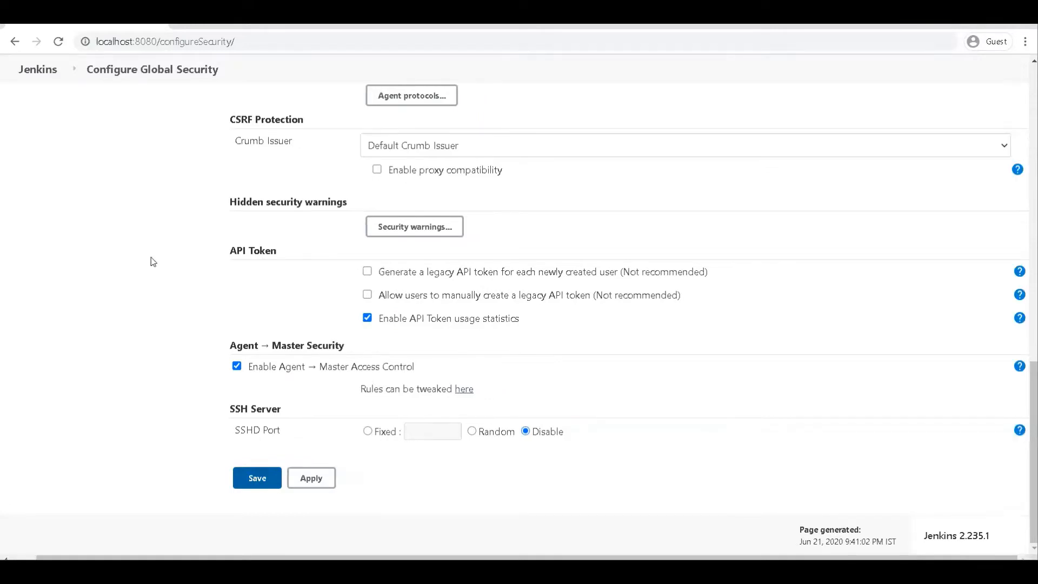
scroll(152, 260, up, 4)
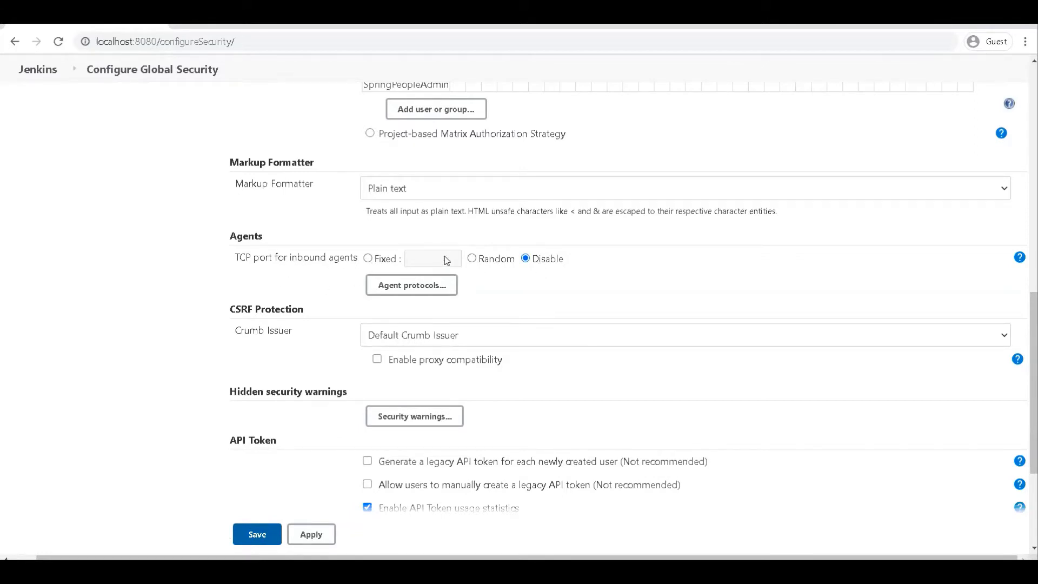
click(473, 259)
click(257, 535)
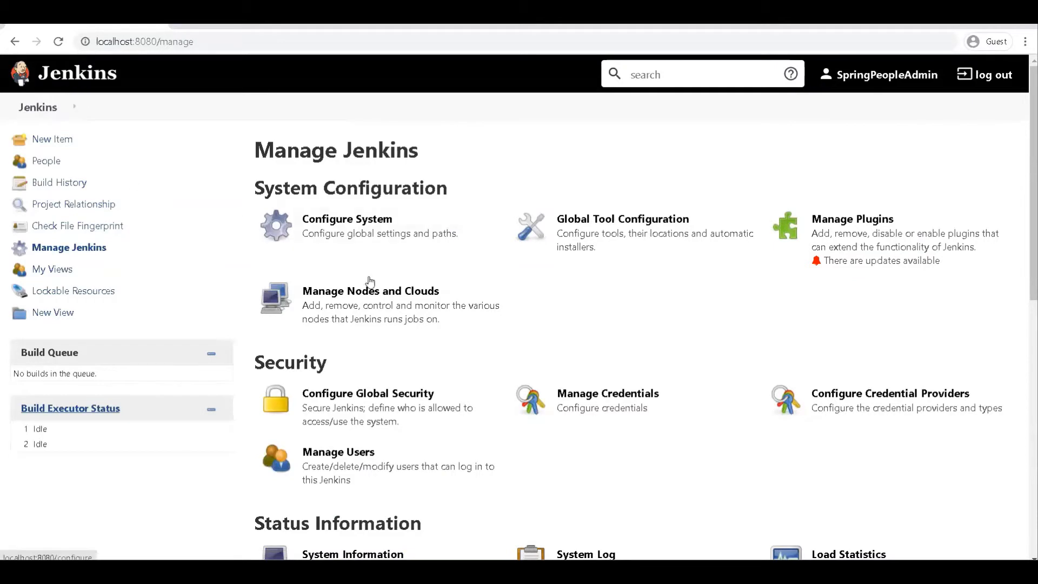
- Create a new node named slave1 as a Permanent Agent
click(385, 298)
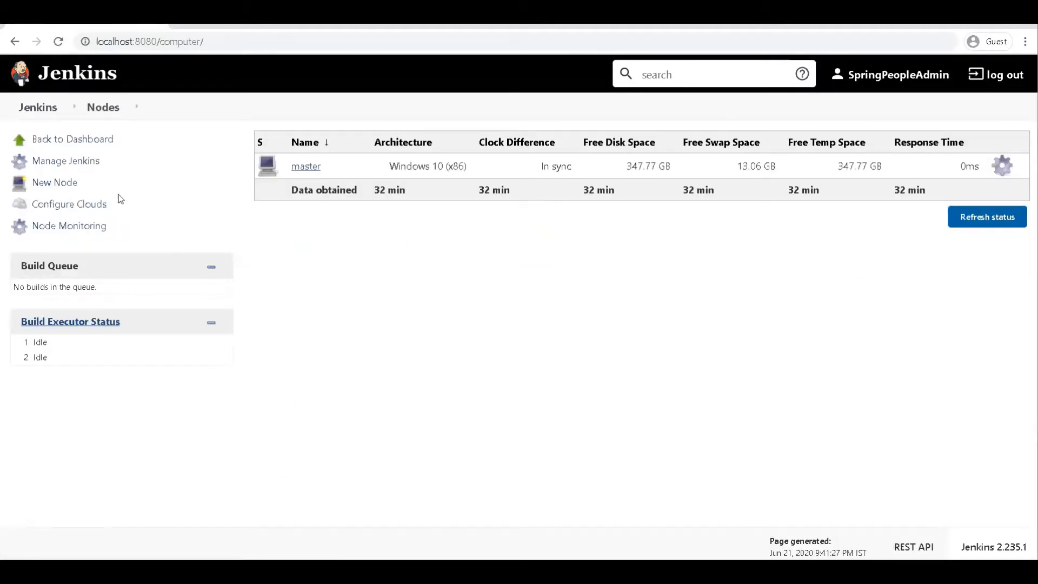
click(52, 183)
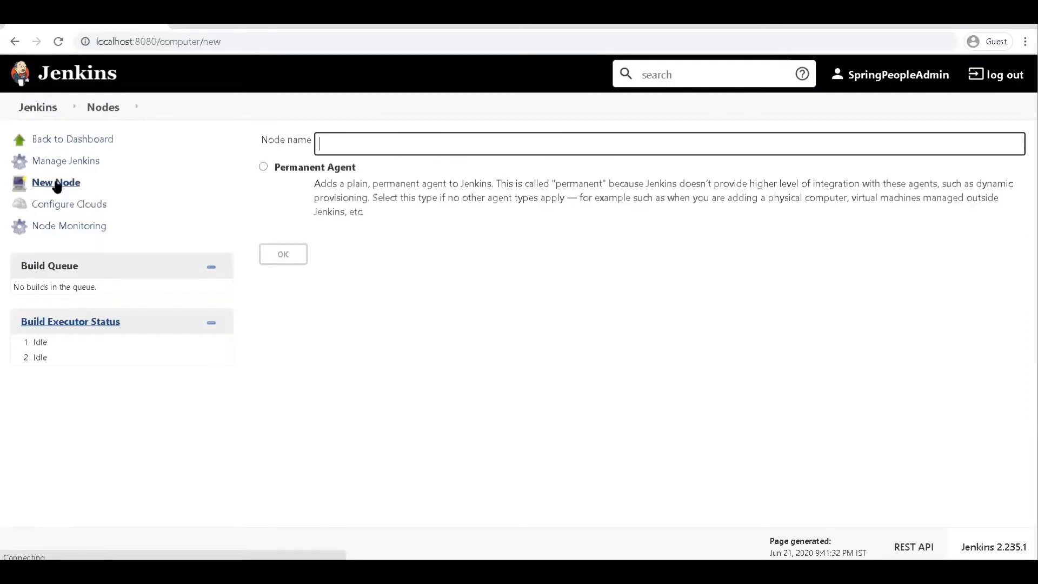
text(s)
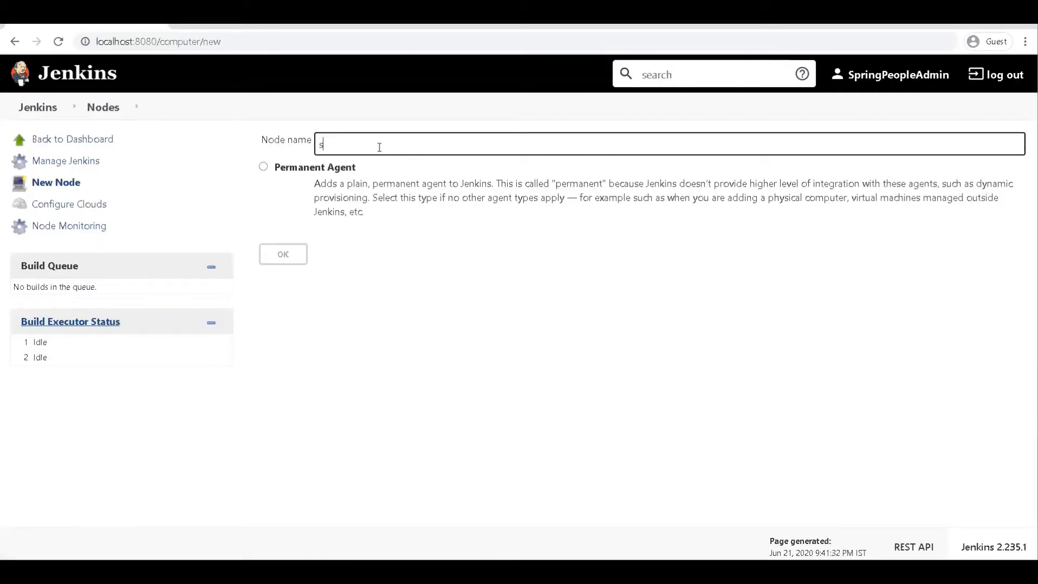
text(lave1)
click(264, 167)
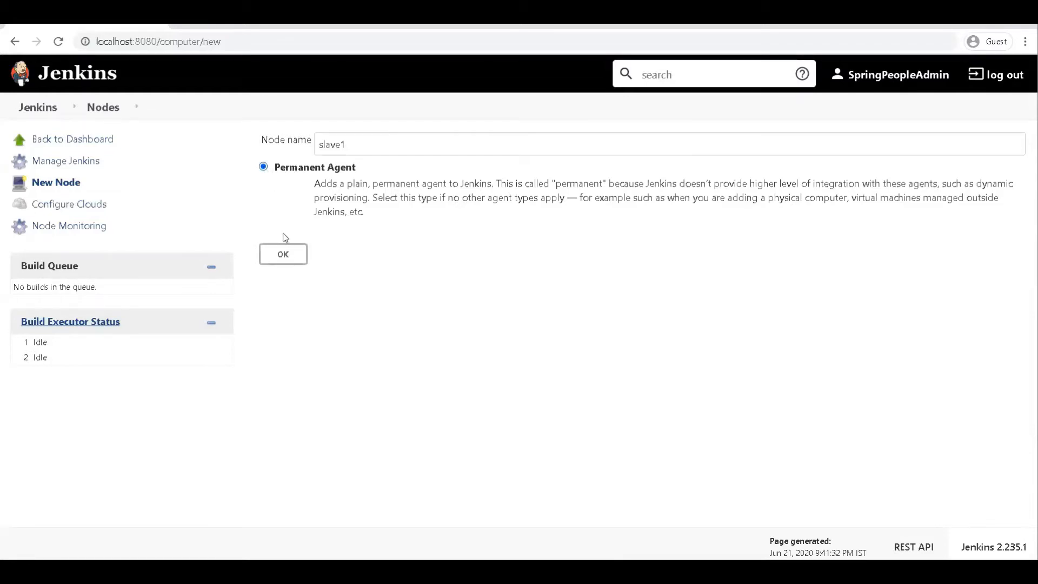
click(289, 264)
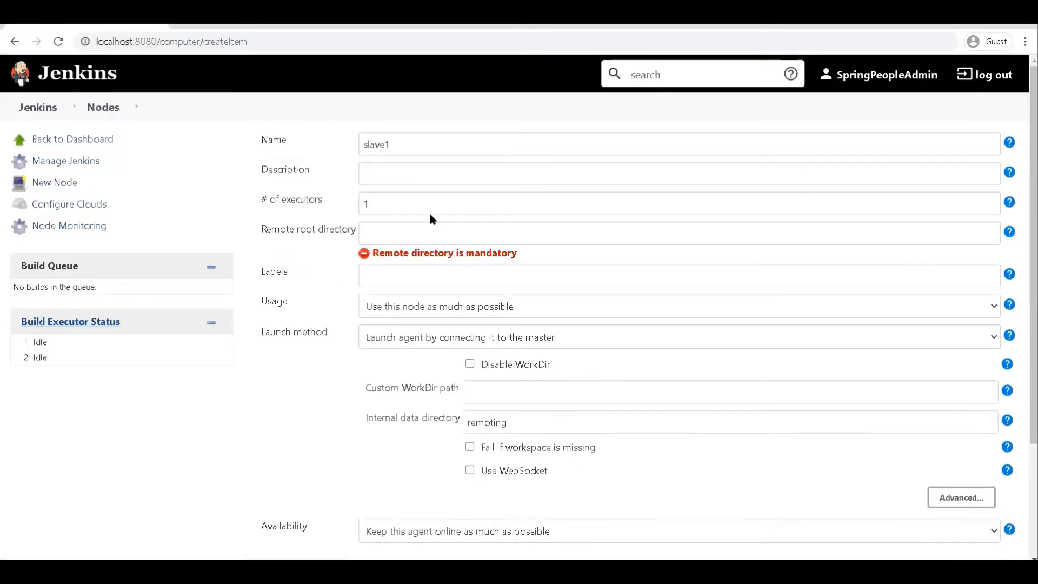
- Set the slave1 node's number of executors to 2
click(402, 173)
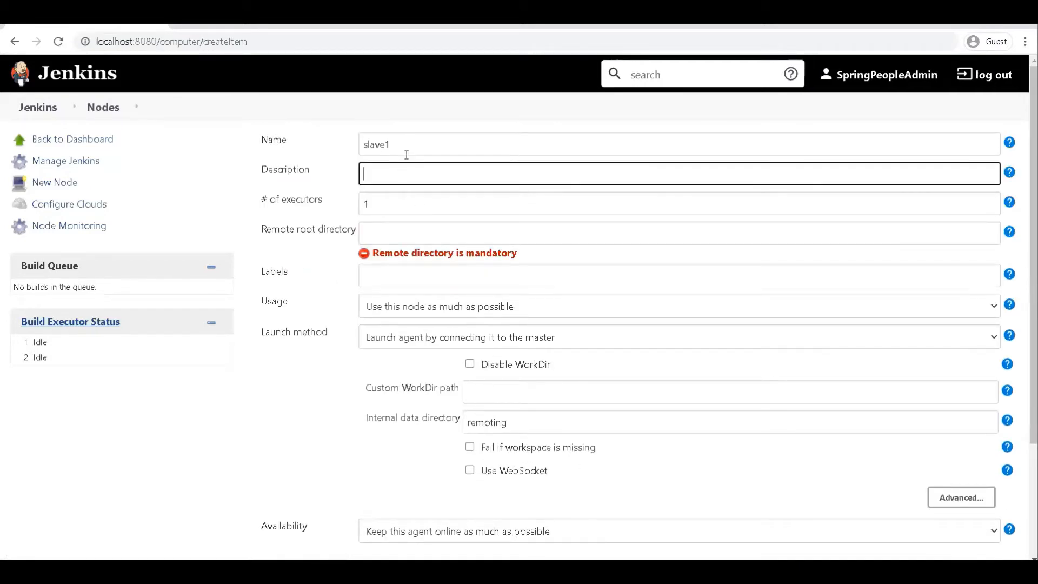
click(405, 204)
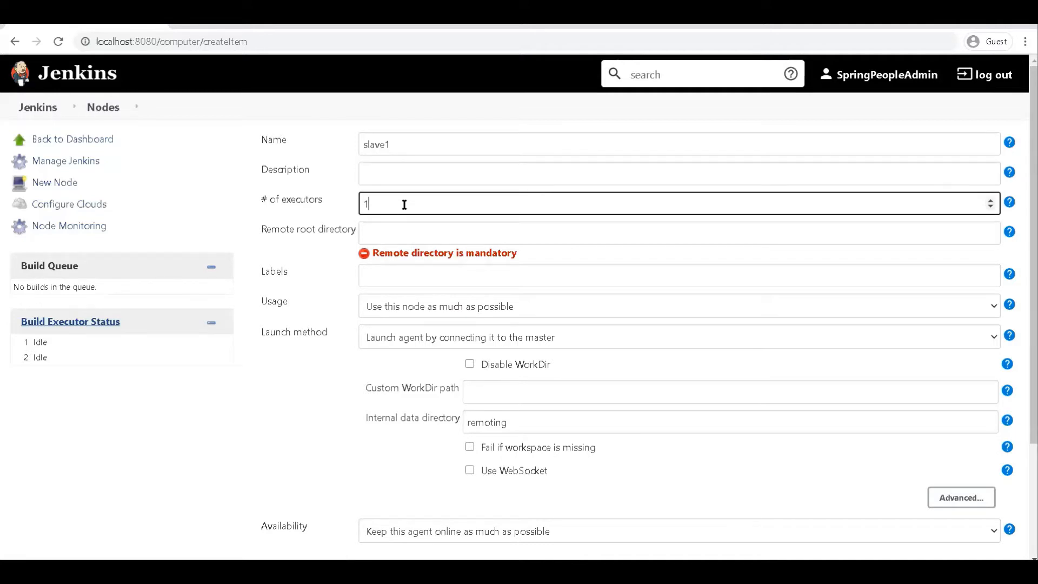
key(BackSpace)
text(2)
- Copy the node's name, slave1, into its description
click(381, 173)
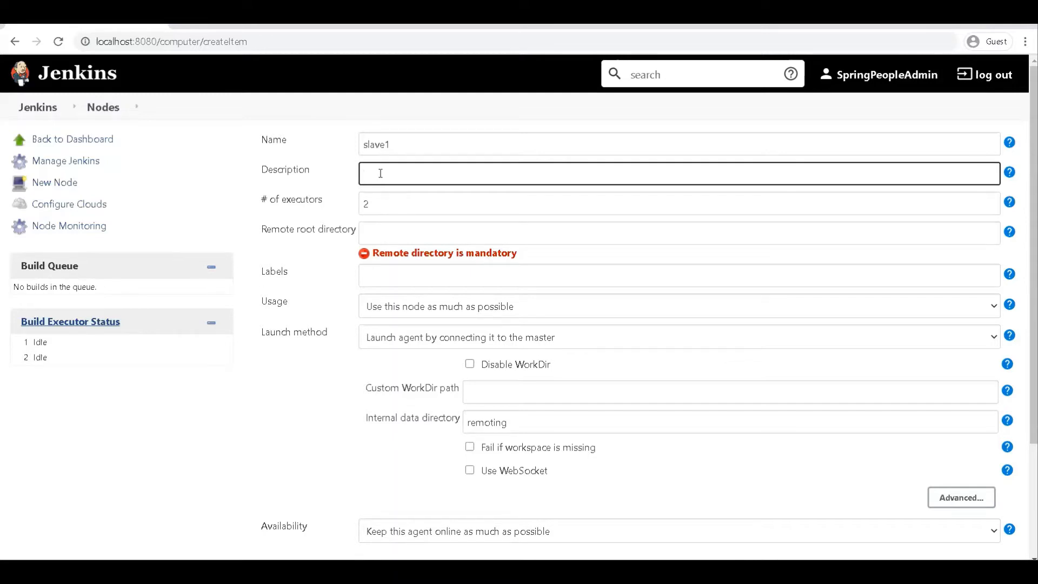
double_click(410, 143)
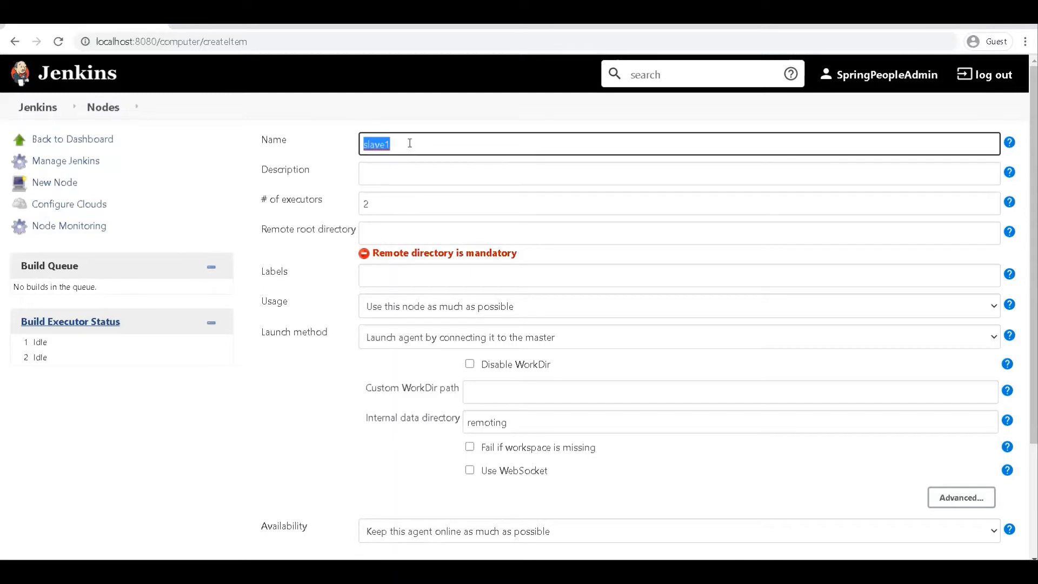
key(ctrl+x)
key(ctrl+z)
click(401, 168)
key(ctrl+v)
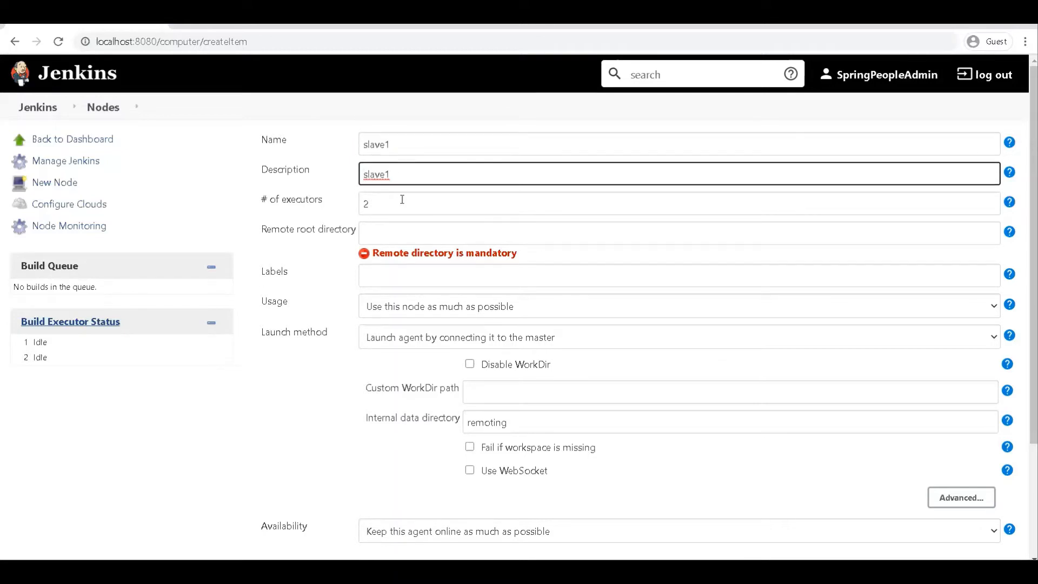
- Add the label slave1 to the node
click(401, 234)
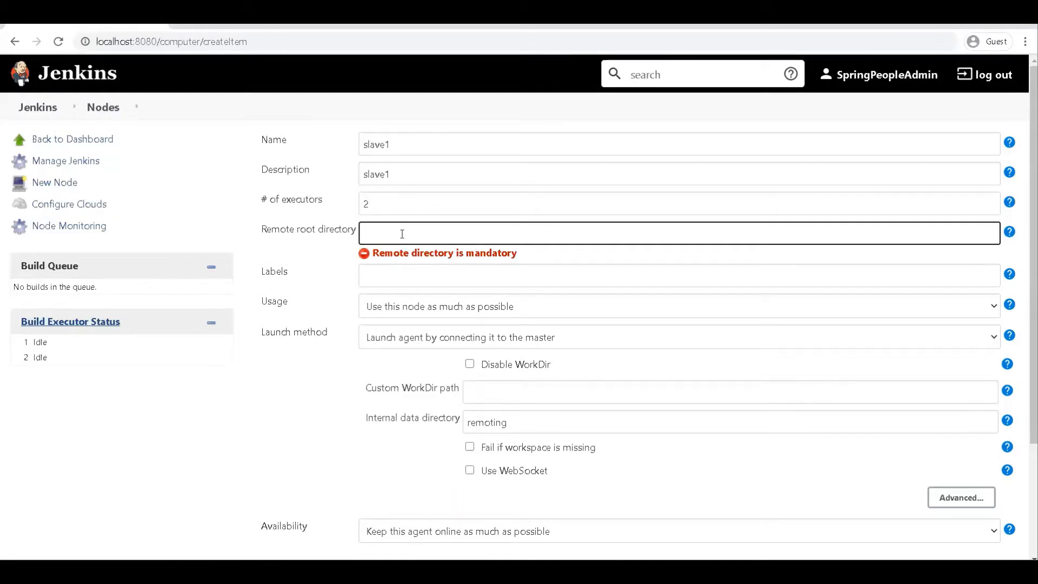
click(391, 280)
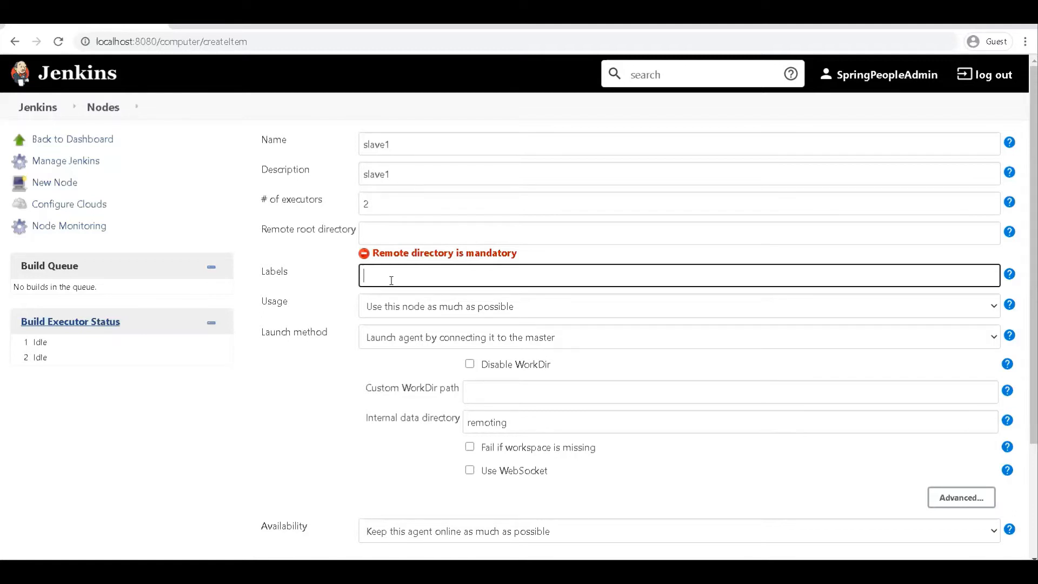
text(slave1)
- Keep usage at "Use this node as much as possible" and choose "Launch agent by connecting it to the master" as the launch method
click(414, 313)
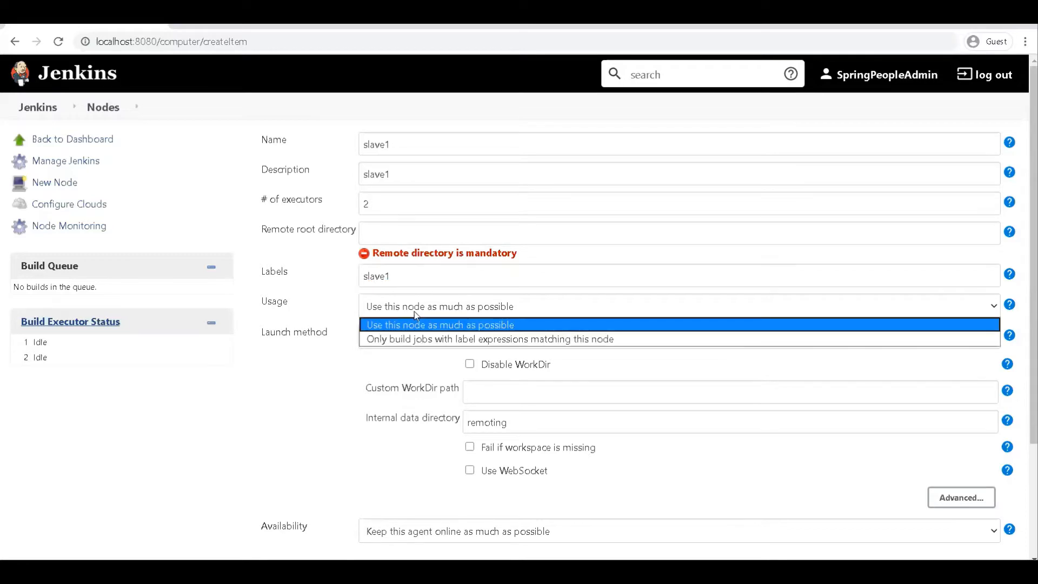
click(414, 311)
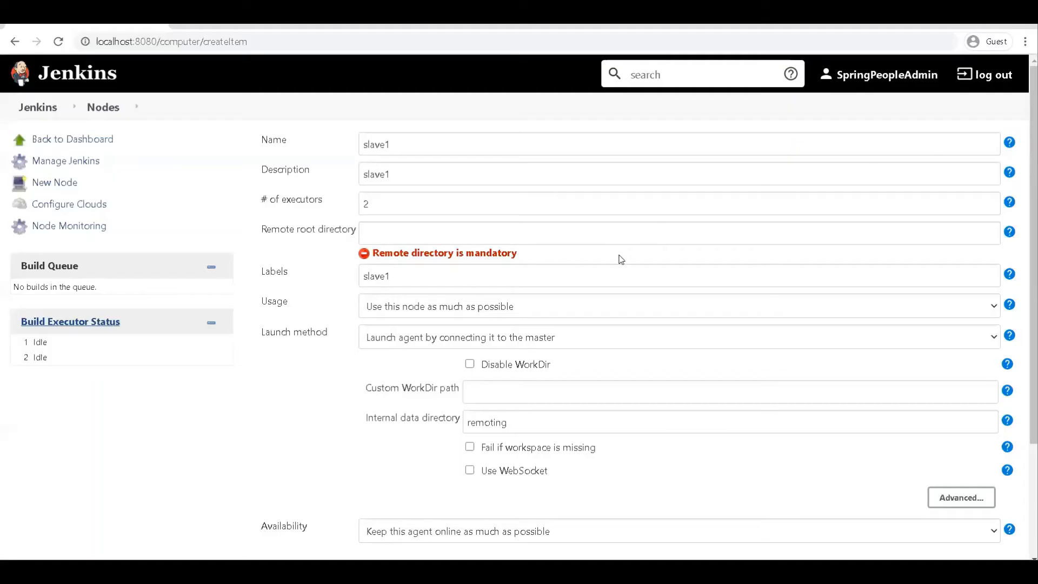
click(441, 339)
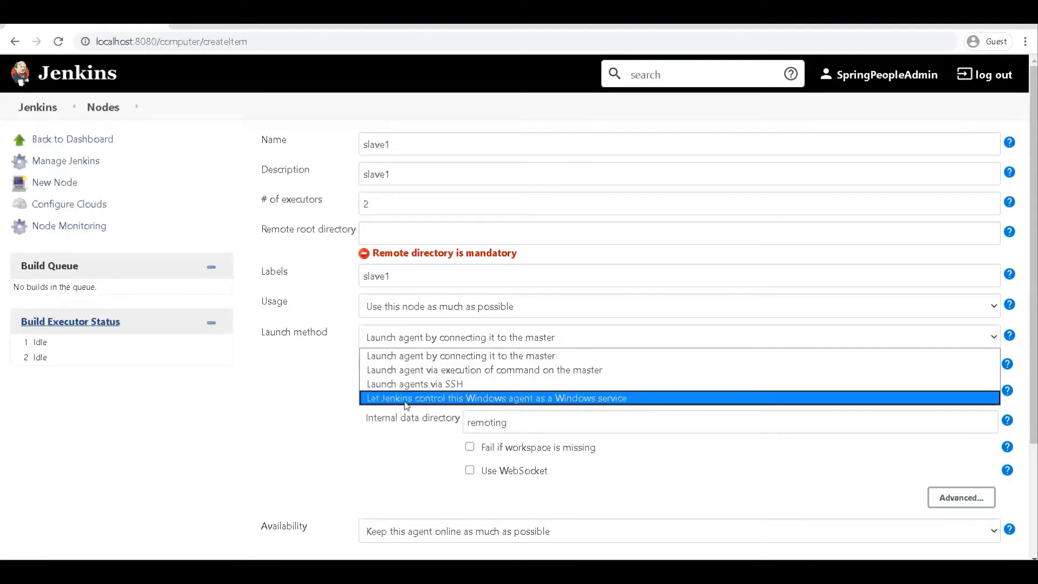
click(481, 355)
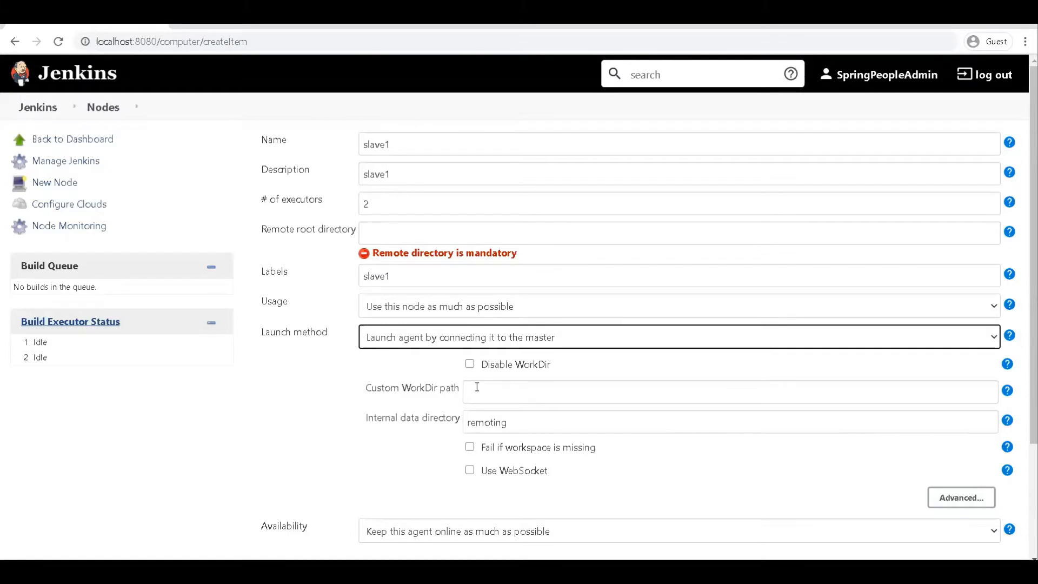
click(523, 391)
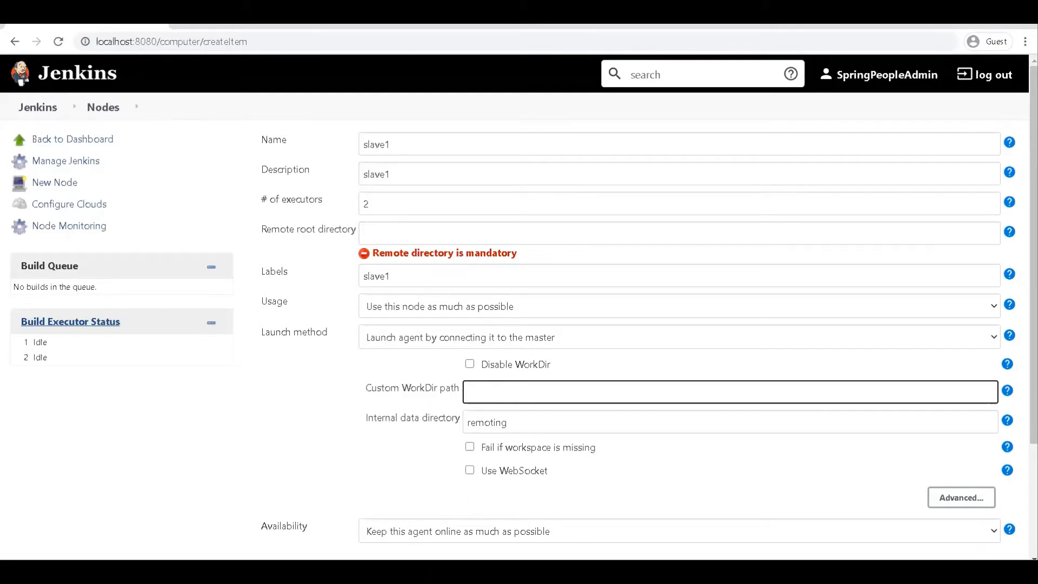
- Create a folder named slave1 on the Windows desktop
right_click(741, 573)
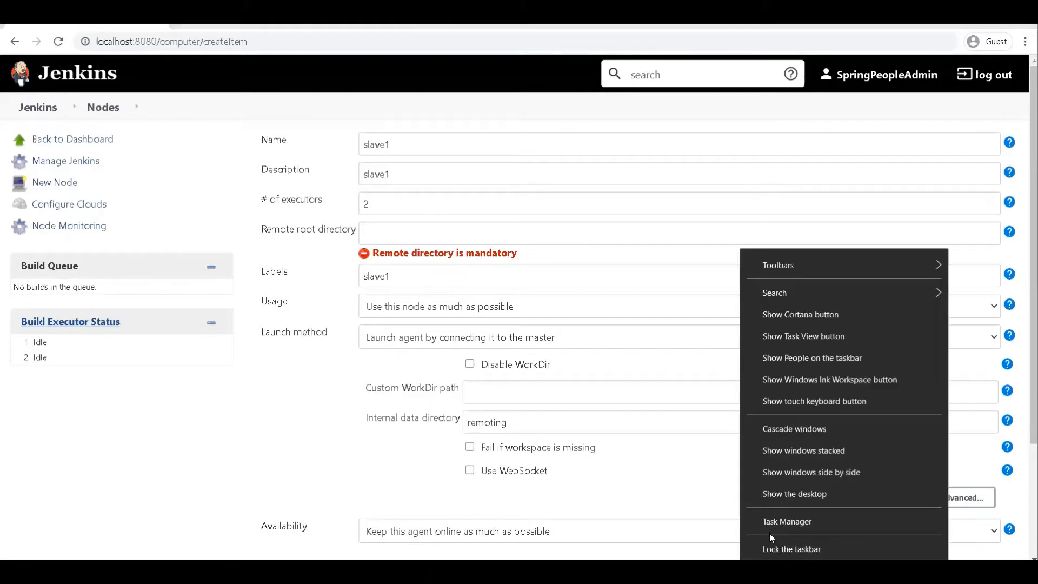
click(772, 503)
right_click(315, 213)
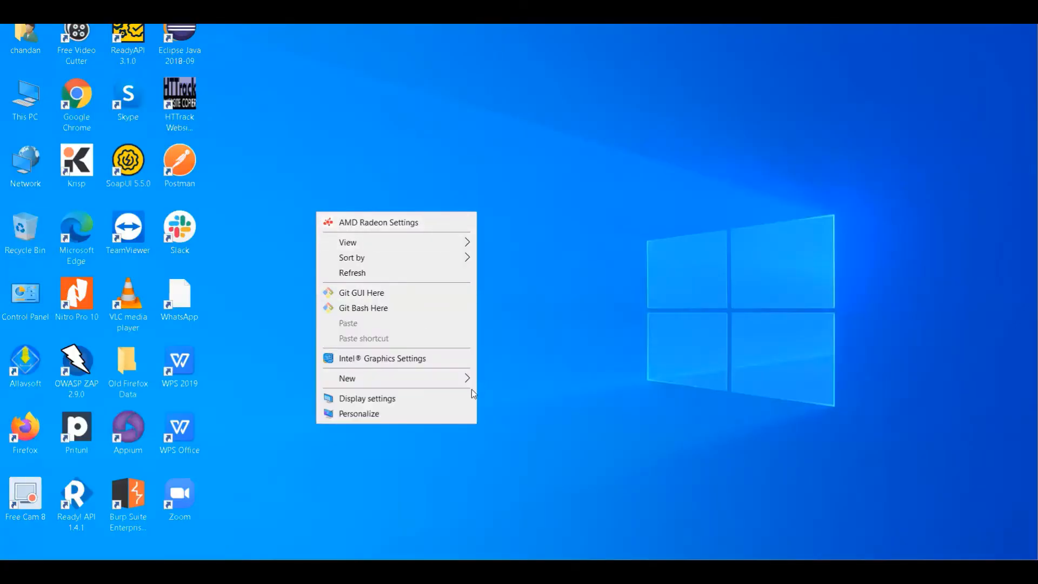
mouse_move(452, 379)
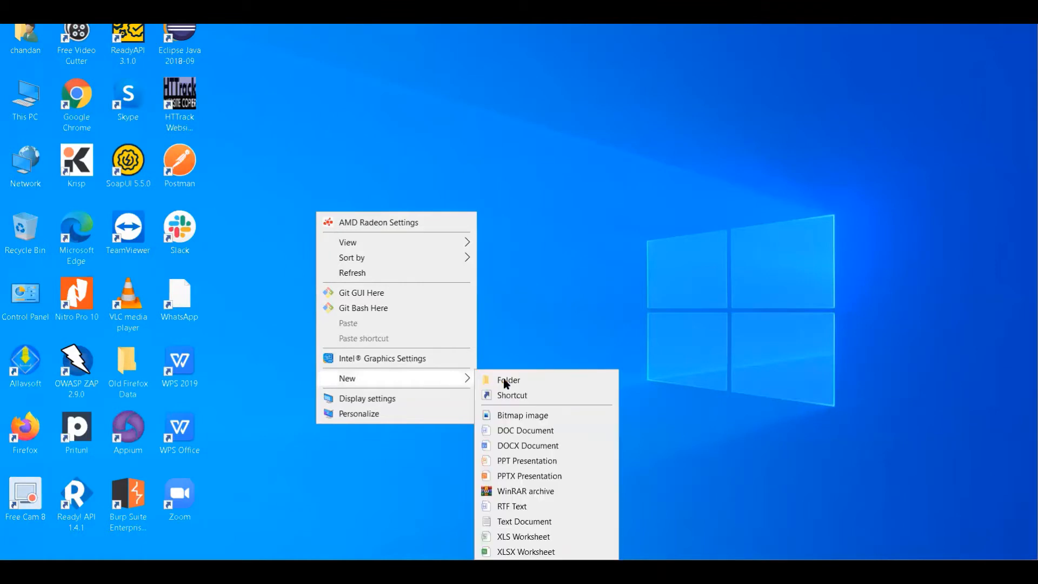
click(508, 380)
text(sla)
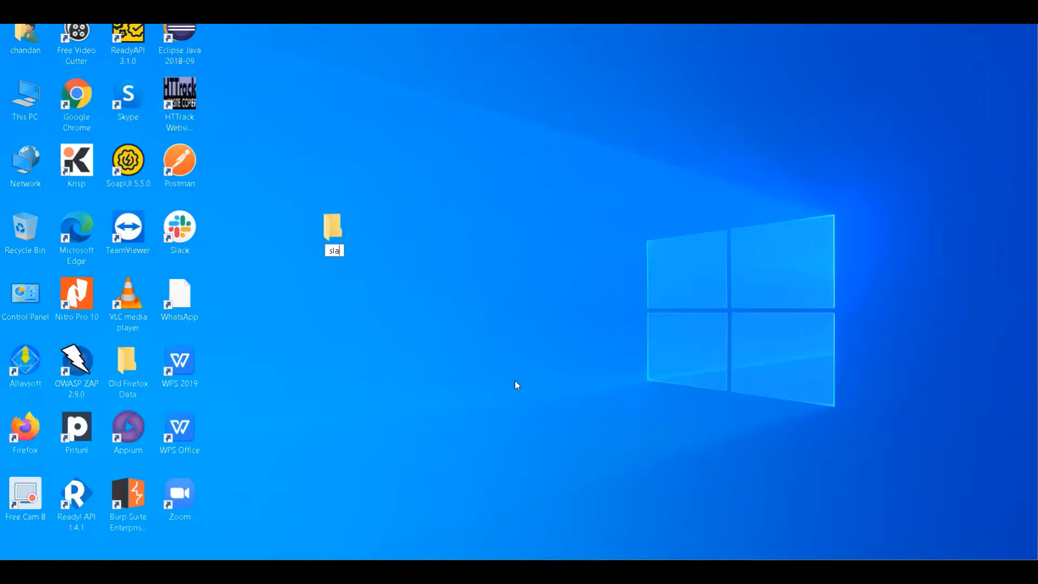
text(ve1)
key(Return)
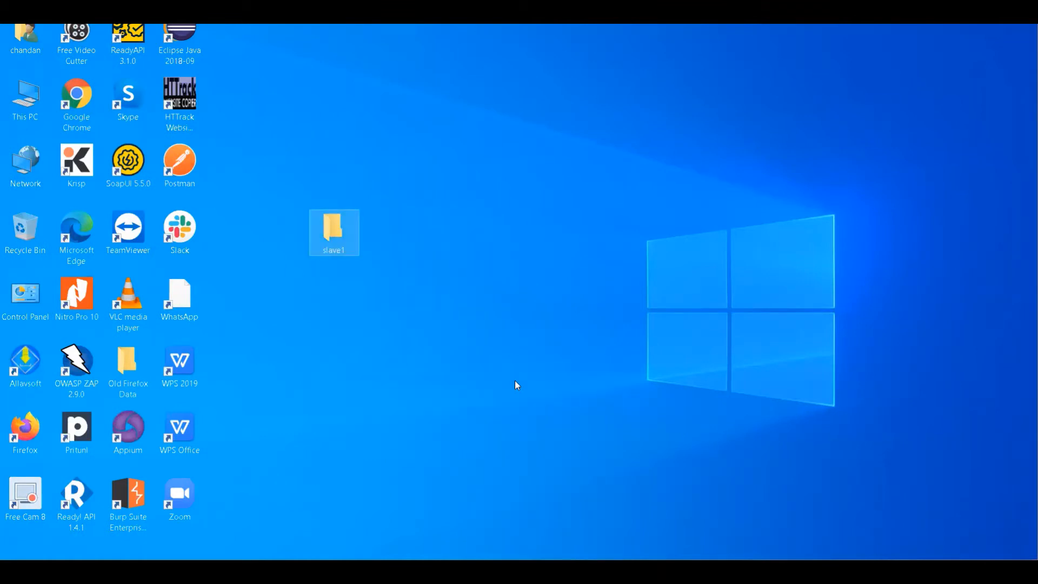
- Copy the desktop slave1 folder's full path and enter it as the node's remote root directory in Jenkins
key(Return)
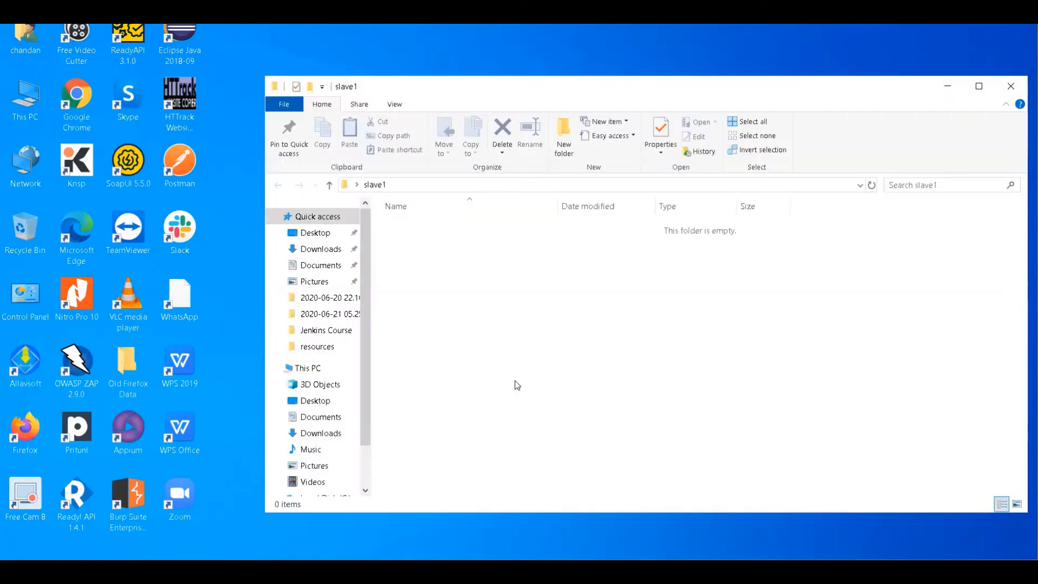
click(458, 185)
key(ctrl+c)
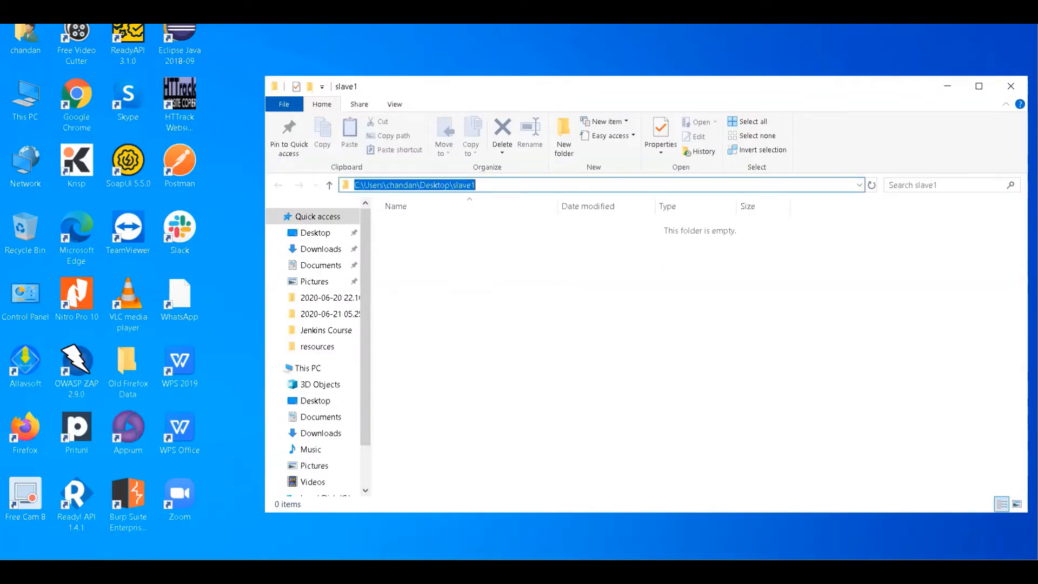
key(alt+Tab)
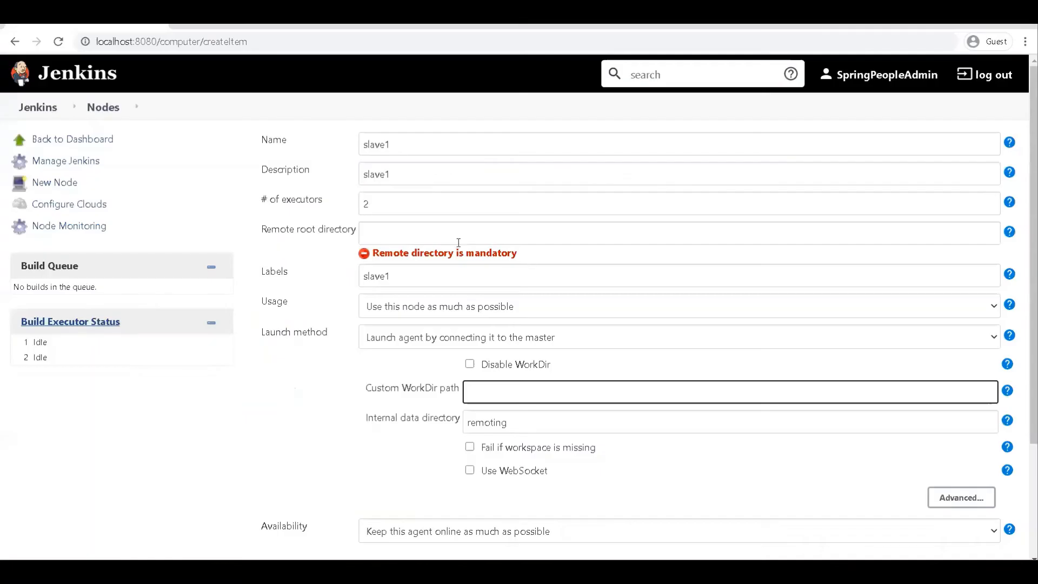
click(437, 223)
key(ctrl+v)
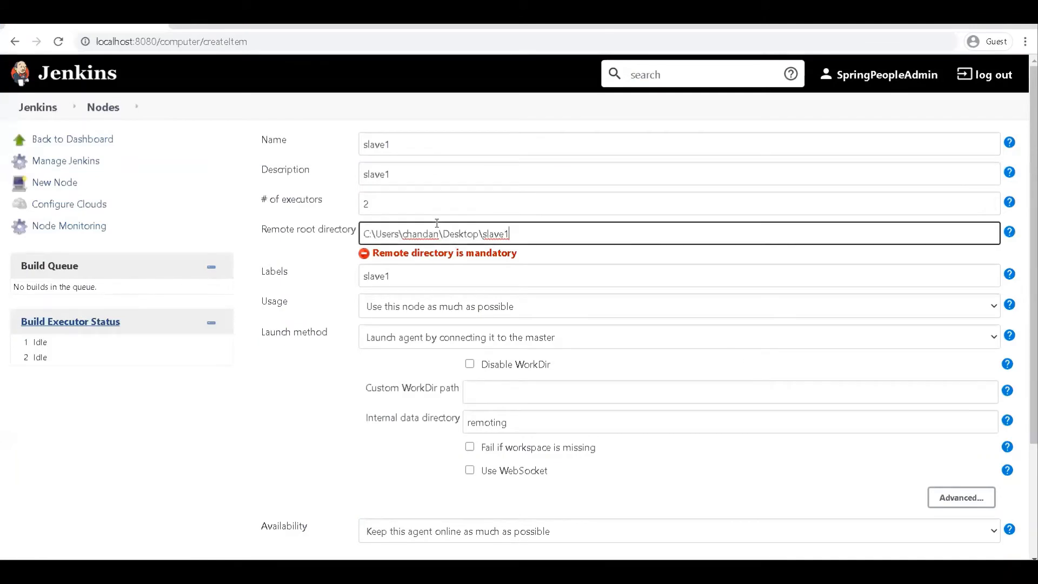
- Enter the same slave1 folder path as the node's custom WorkDir path
click(546, 393)
key(ctrl+v)
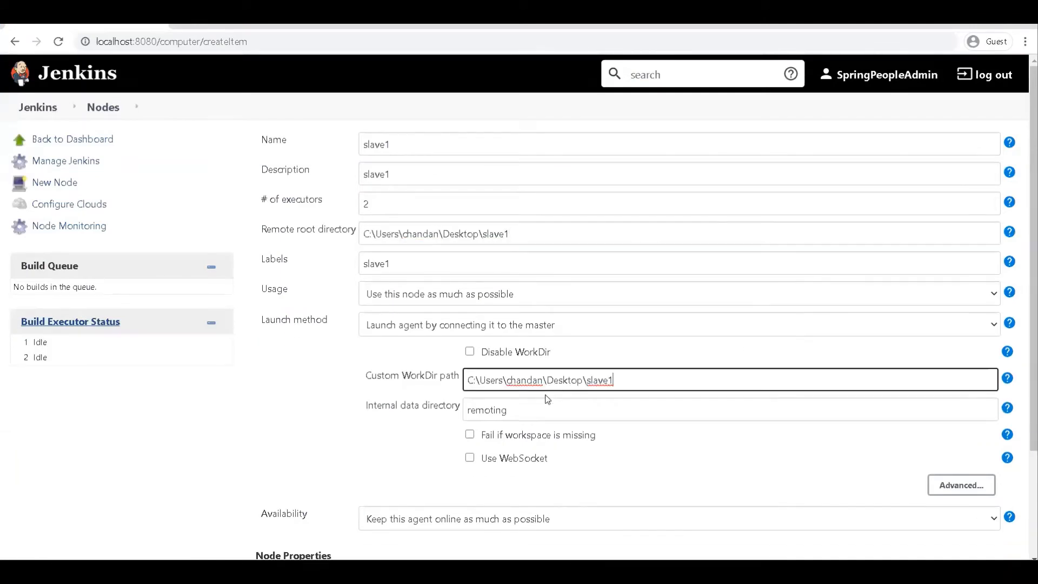
click(323, 401)
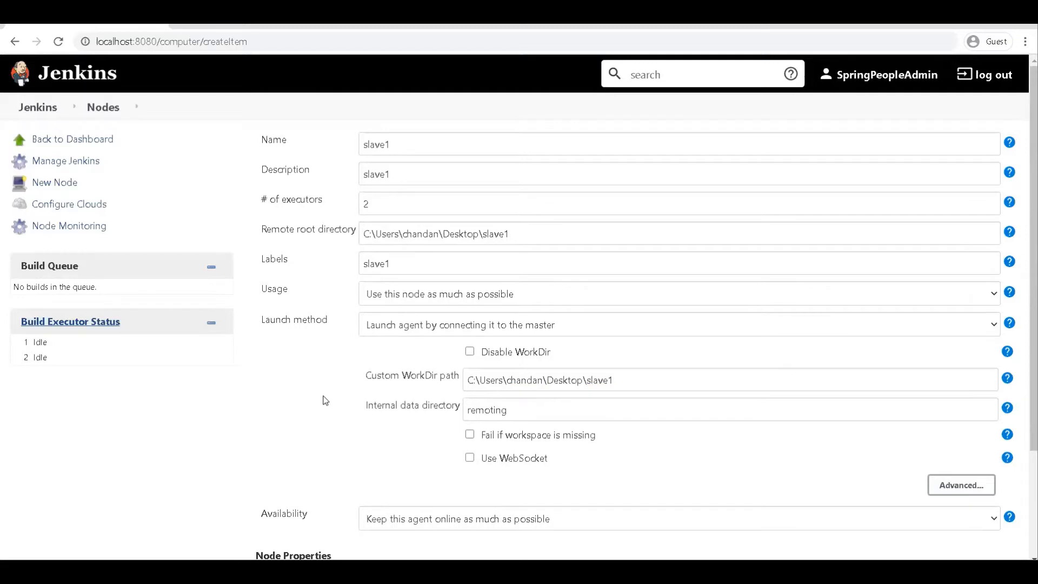
- Leave the node's availability at "Keep this agent online as much as possible" and save the slave1 configuration
scroll(325, 400, down, 3)
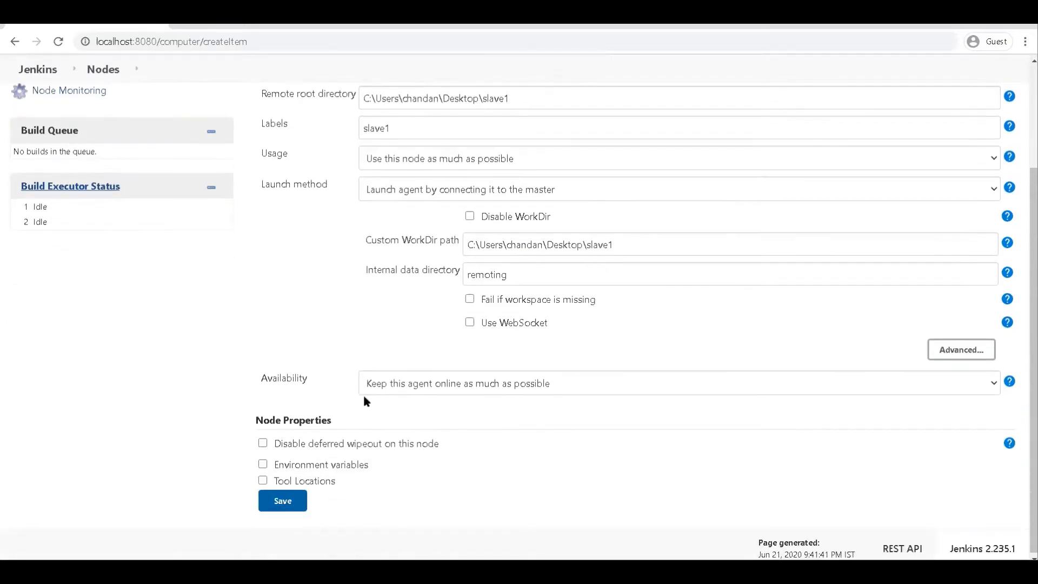
click(465, 375)
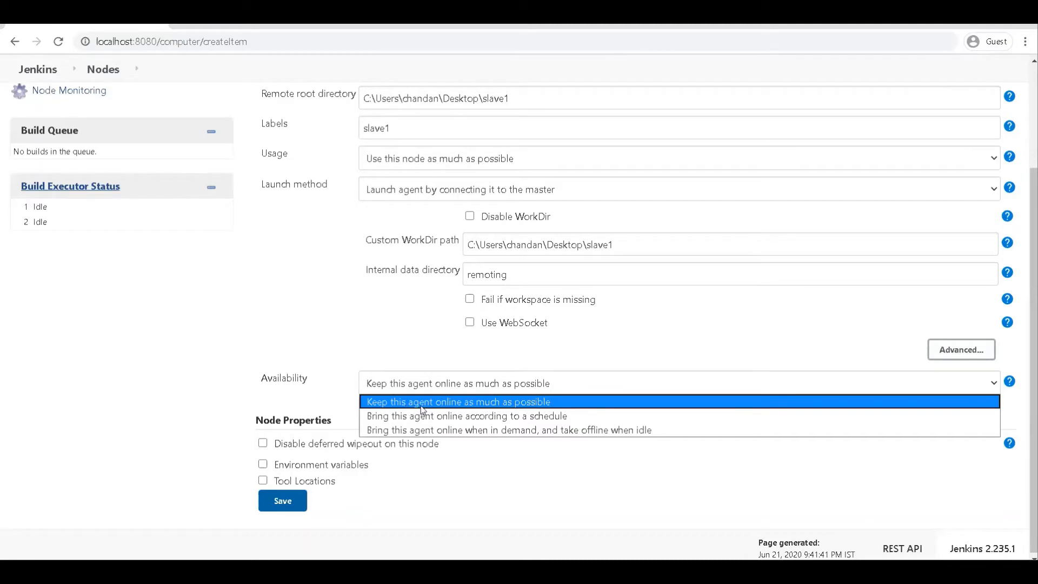
click(332, 333)
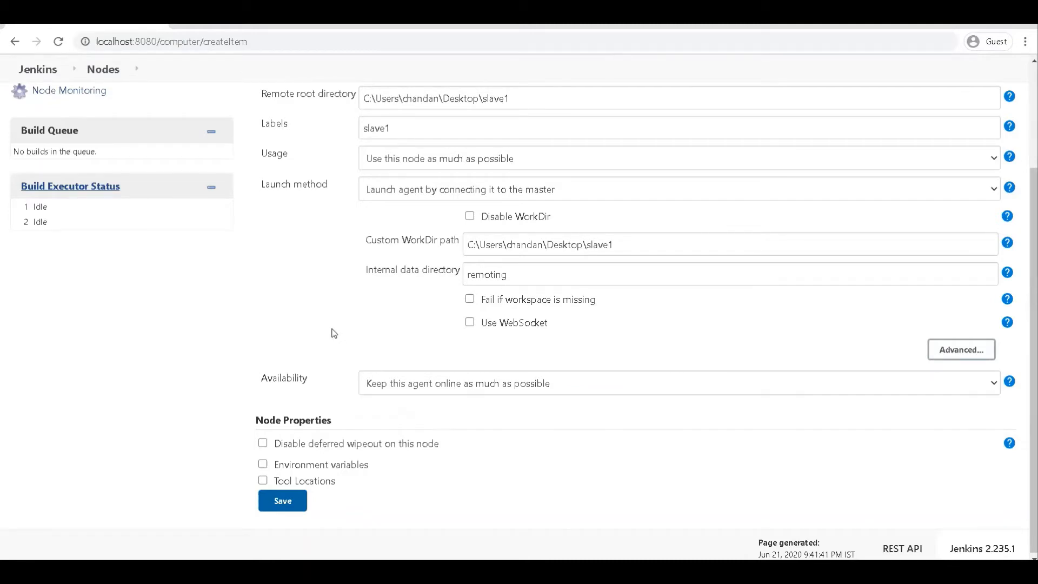
click(281, 502)
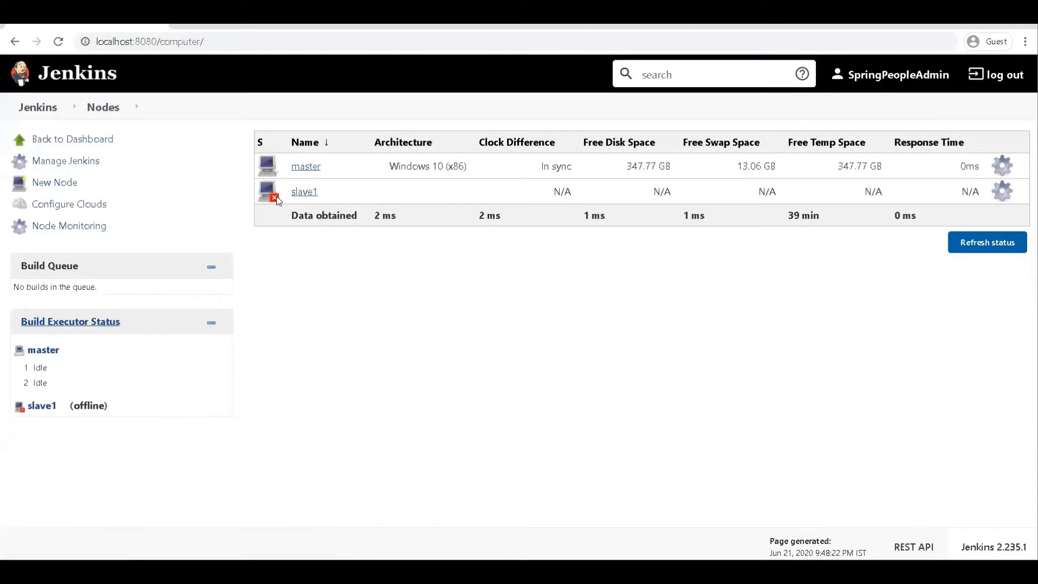
- Open the slave1 agent page, download agent.jar and keep the file despite the browser's warning
click(303, 193)
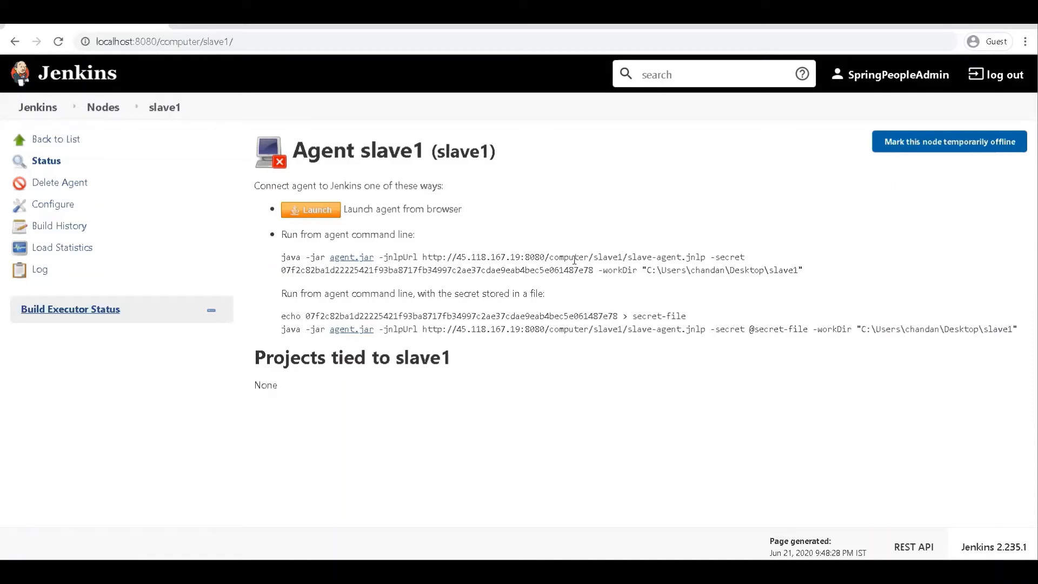
click(350, 260)
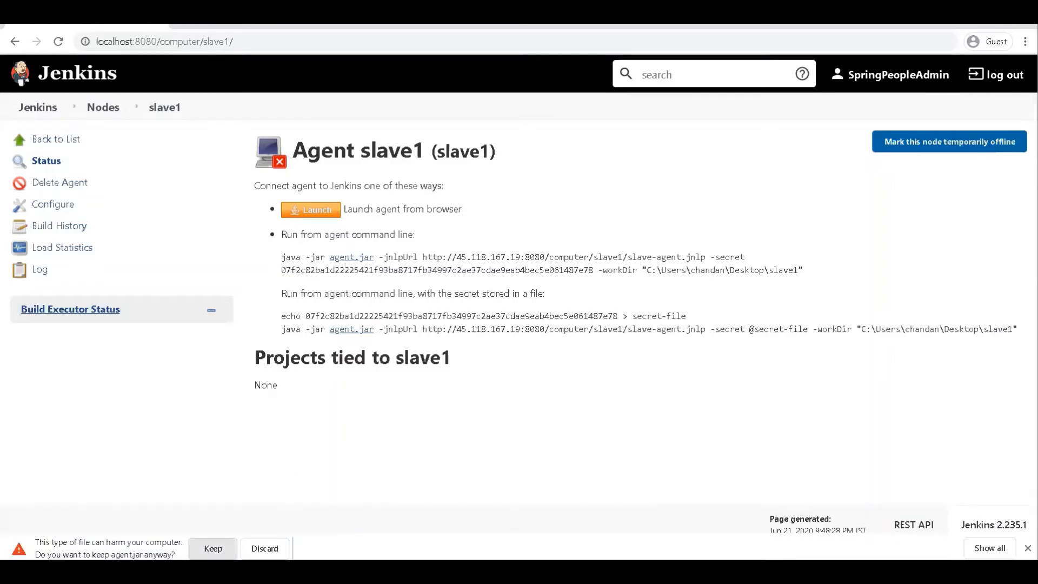
click(213, 549)
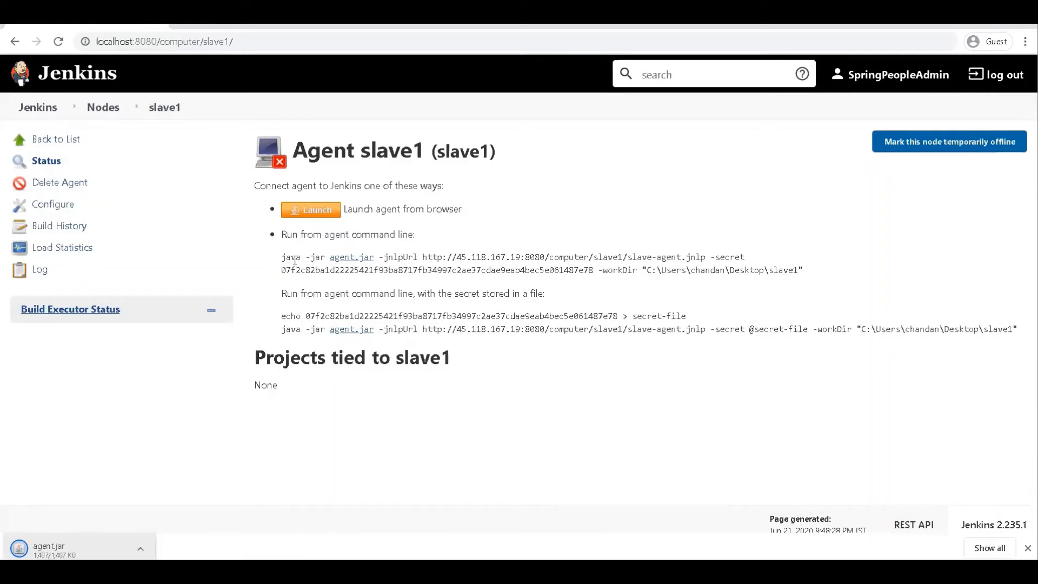
- Copy the full java command under "Run from agent command line" on the slave1 page
drag(284, 257, 832, 273)
right_click(701, 272)
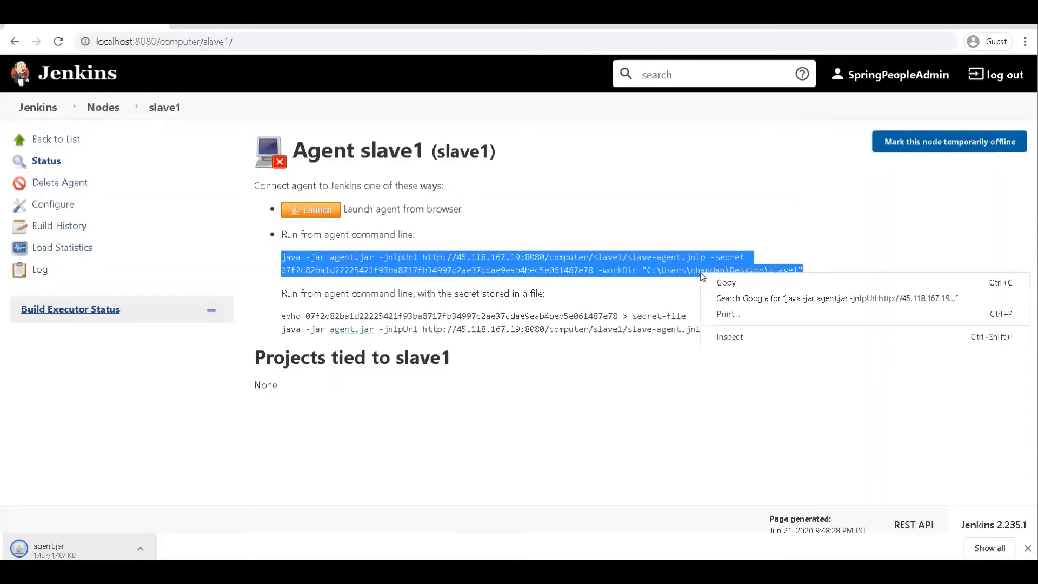
click(725, 282)
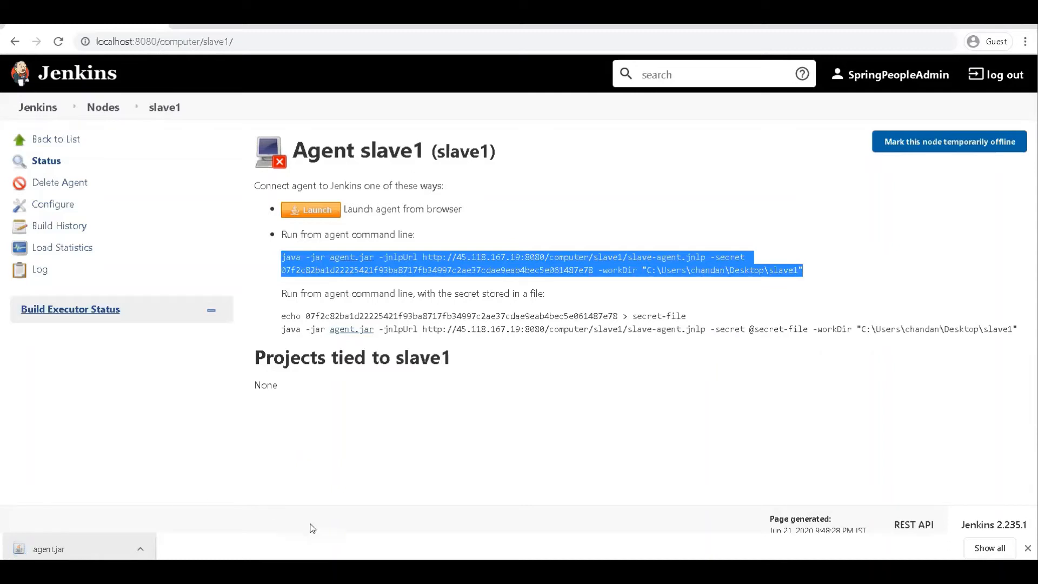
- Show the Downloads folder in File Explorer and check the location of the downloaded agent.jar
mouse_move(325, 571)
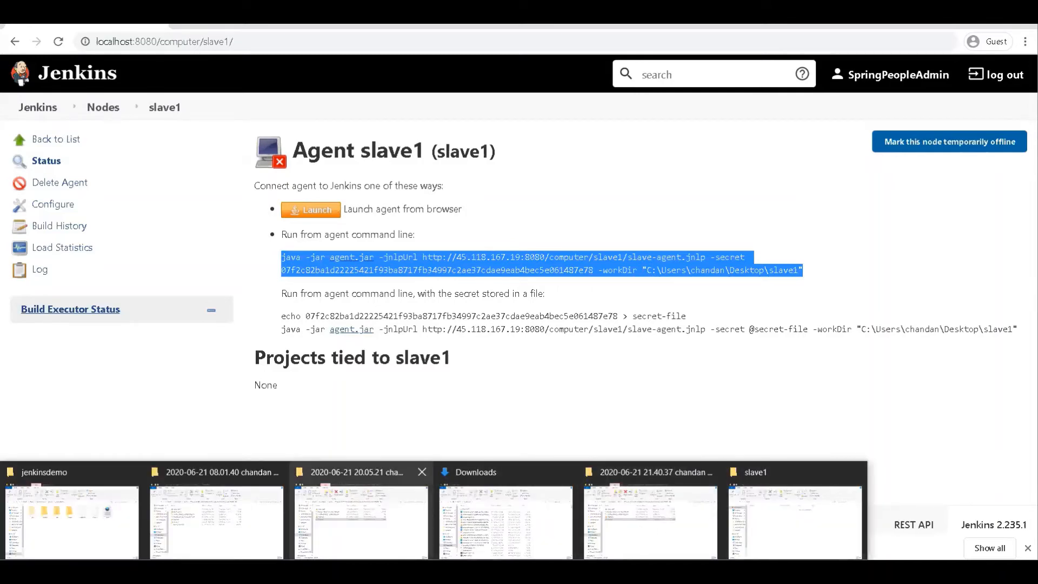
click(465, 519)
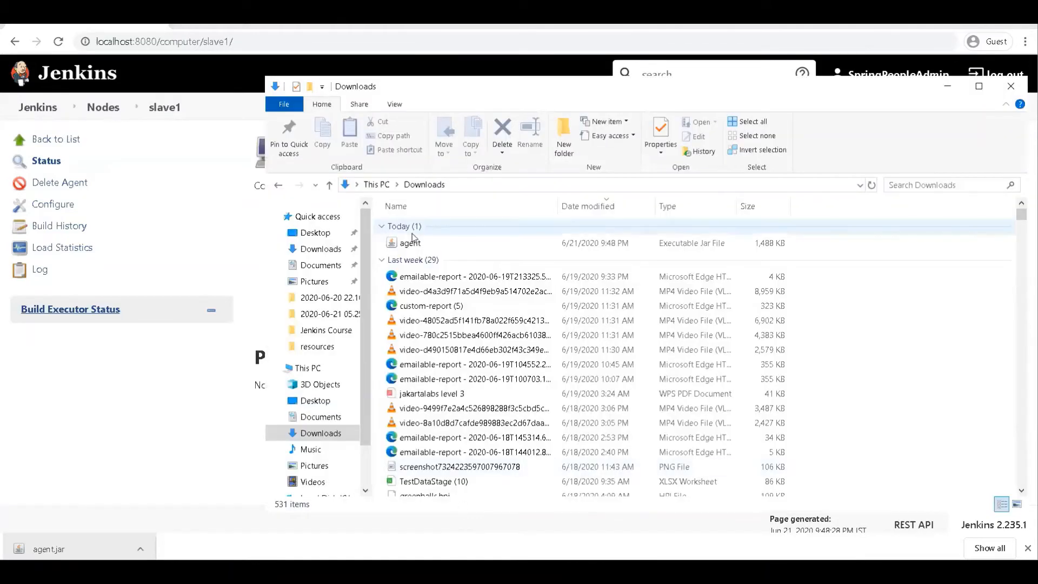
click(490, 184)
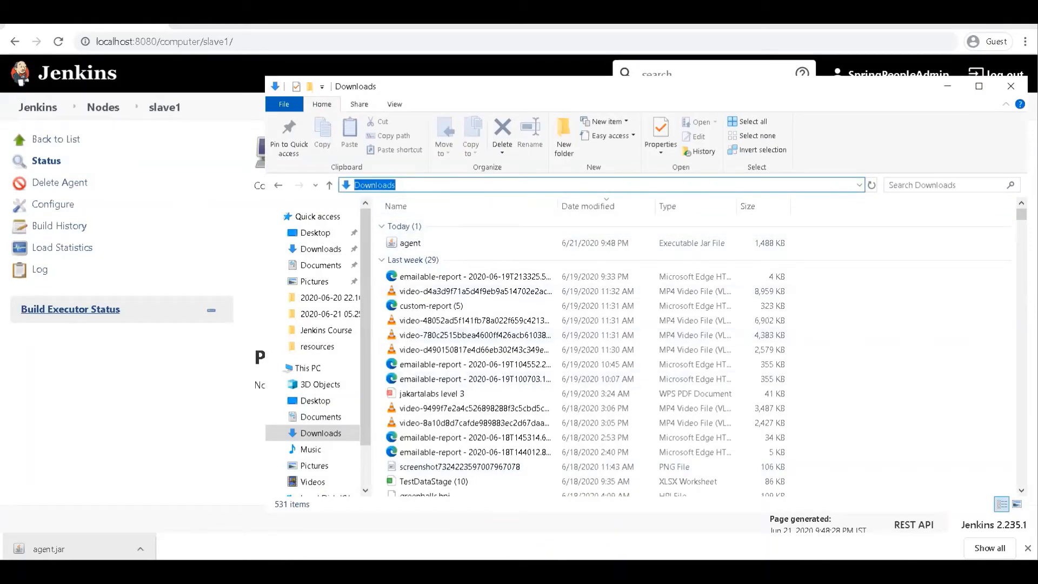
- Open Command Prompt as administrator and paste the copied agent launch command, including the agent secret, without running it
key(super)
text(cmd)
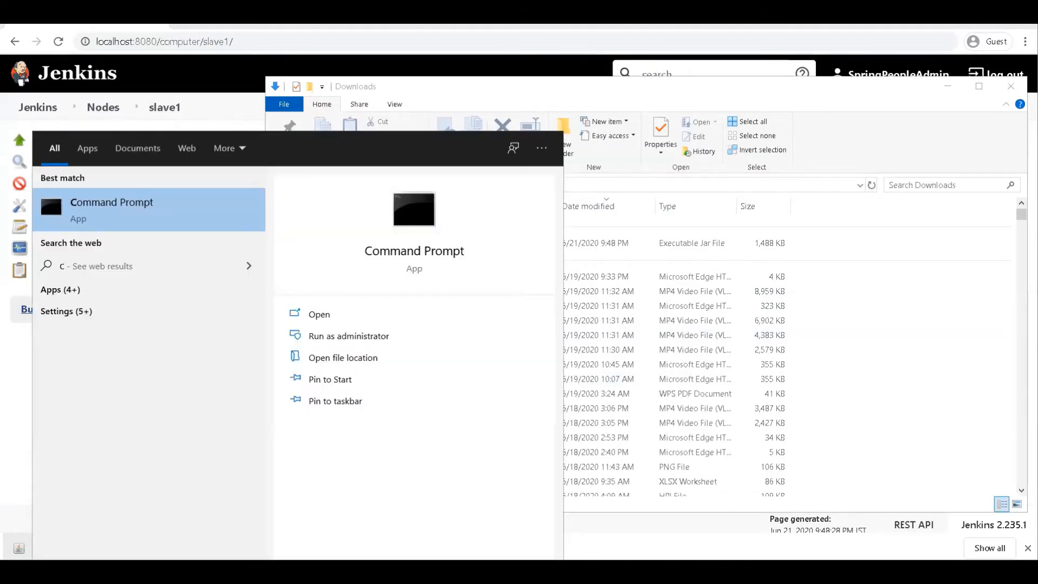
right_click(148, 215)
click(170, 229)
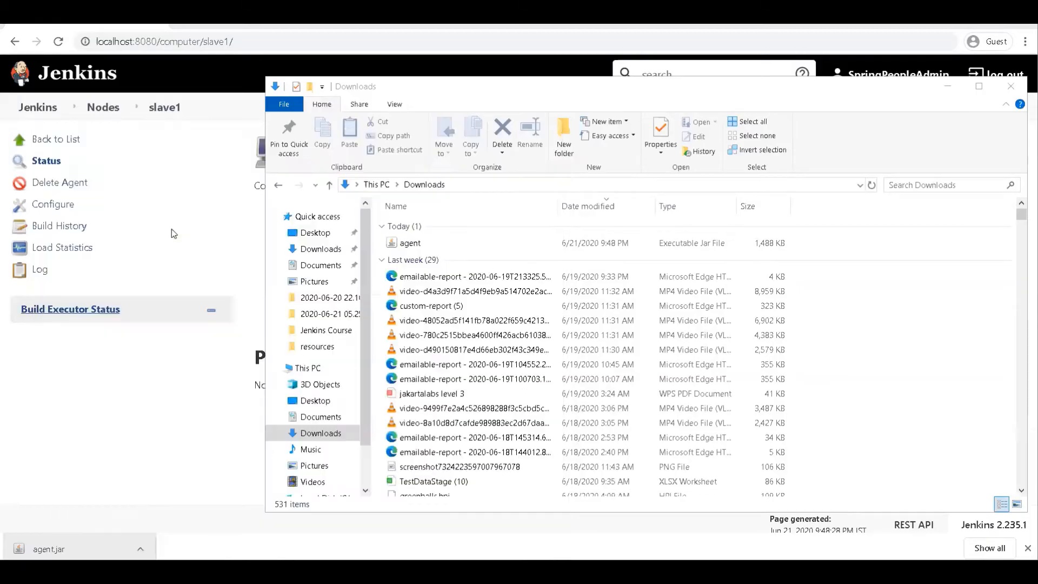
click(501, 375)
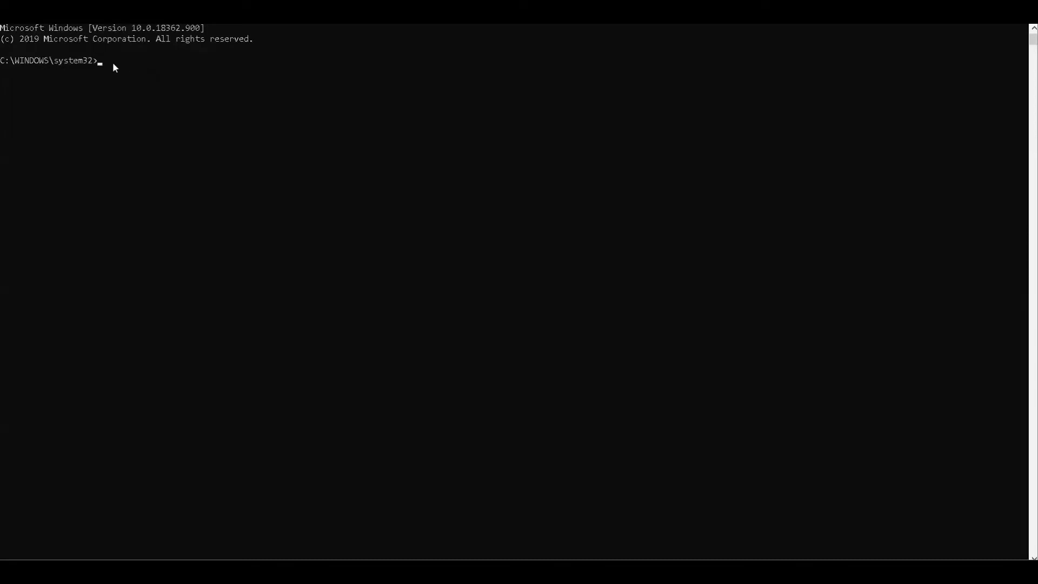
key(ctrl+v)
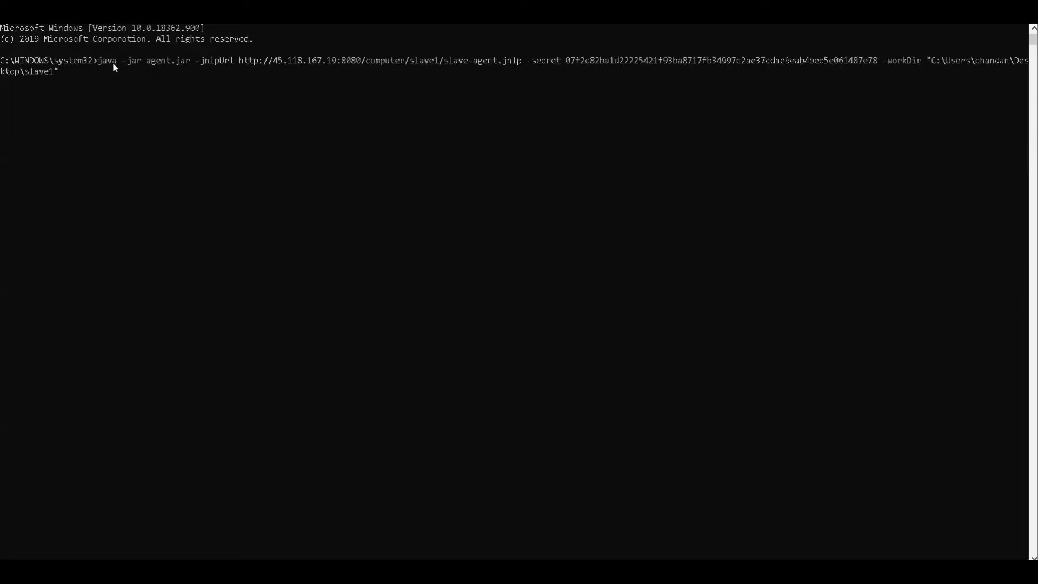
- Place the text cursor directly after agent.jar in the pasted launch command
key(Left)
key(Left)
key(Left)
key(Left)
key(Left)
key(Left)
key(Left)
key(Left)
key(Left)
key(Left)
key(Left)
key(Left)
key(Left)
key(Left)
key(Left)
key(Left)
key(Left)
key(Left)
key(Left)
key(Left)
key(Left)
key(Left)
key(Left)
key(Left)
key(Left)
key(Left)
key(Left)
key(Left)
key(Left)
key(Left)
key(Left)
key(Left)
key(Left)
key(Left)
key(Left)
key(Left)
key(Left)
key(Left)
key(Left)
key(Left)
key(Left)
key(Left)
key(Left)
key(Left)
key(Left)
key(Left)
key(Left)
key(Left)
key(Left)
key(Left)
key(Left)
key(Left)
key(Left)
key(Left)
key(Left)
key(Left)
key(Left)
key(Left)
key(Left)
key(Left)
key(Left)
key(Left)
key(Left)
key(Left)
key(Left)
key(Left)
key(Left)
key(Left)
key(Left)
key(Left)
key(Left)
key(Left)
key(Left)
key(Left)
key(Left)
key(Left)
key(Left)
key(Left)
key(Left)
key(Left)
key(Left)
key(Left)
key(Left)
key(Left)
key(Left)
key(Right)
key(Right)
key(Right)
key(Right)
- In File Explorer, complete the Downloads folder's address to Downloads\agent.jar and copy that path
mouse_move(317, 572)
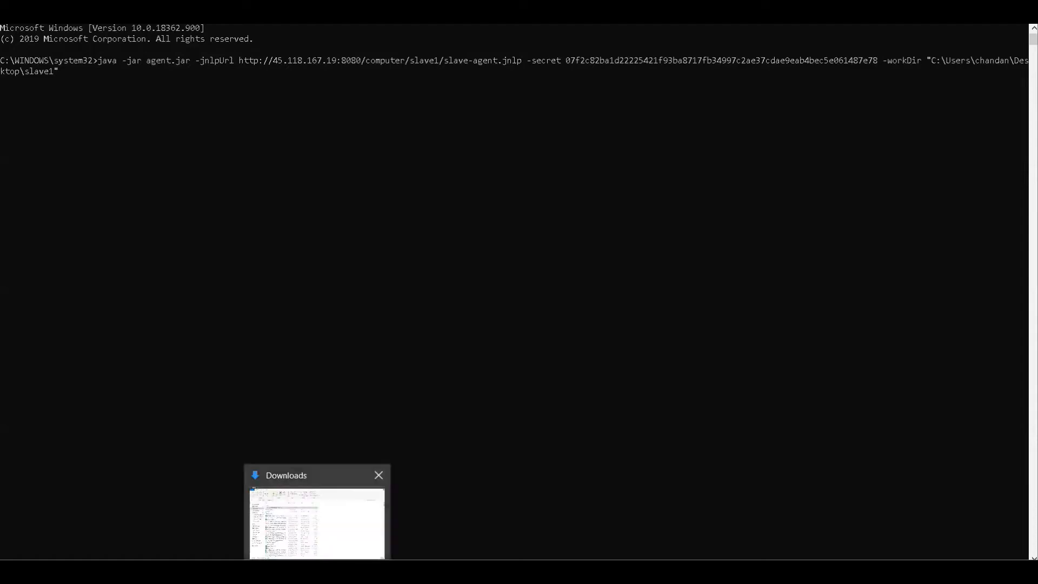
click(323, 535)
click(243, 110)
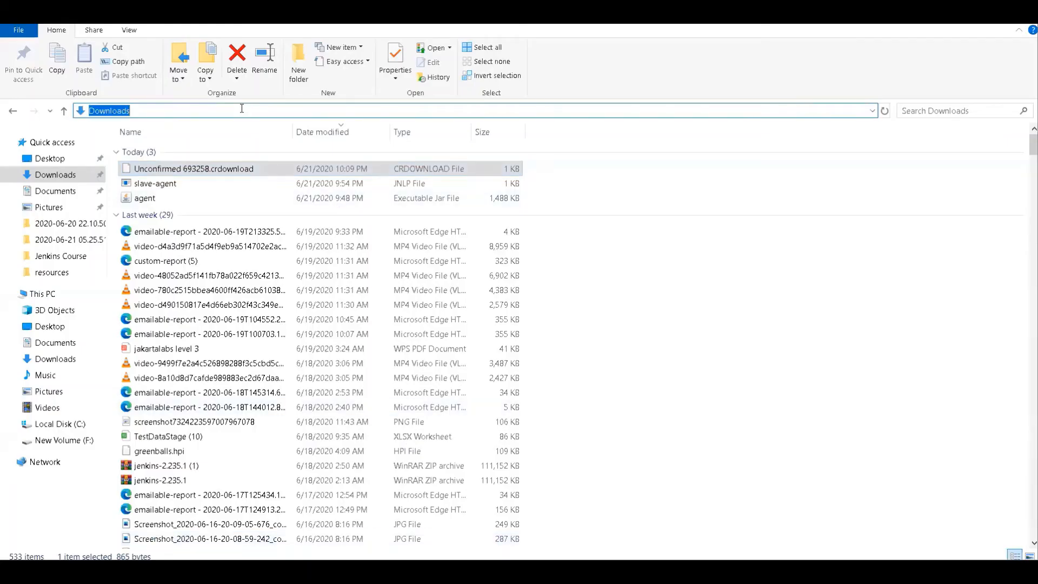
click(242, 109)
text(\a)
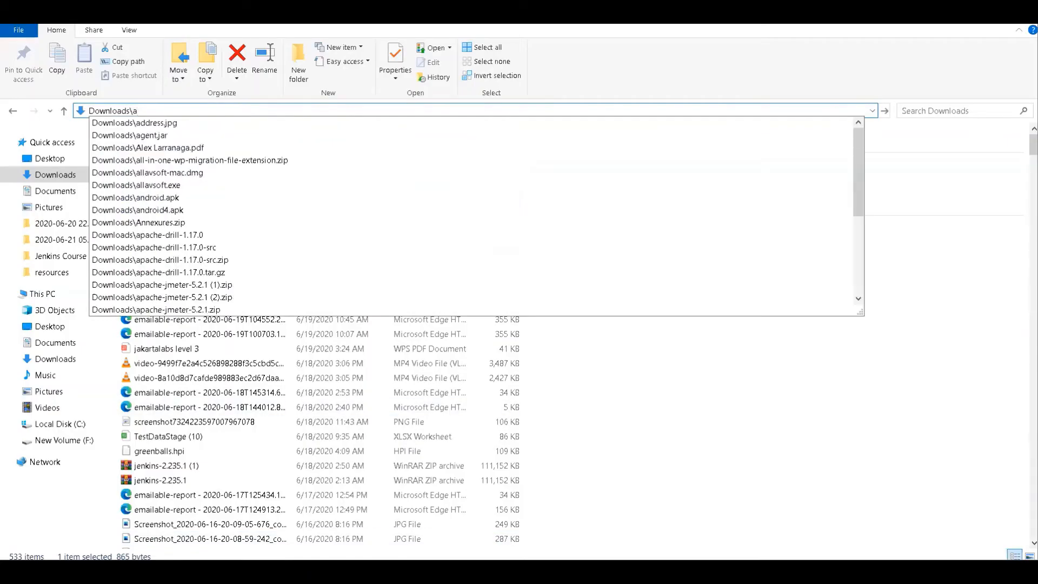
key(Down)
key(Down)
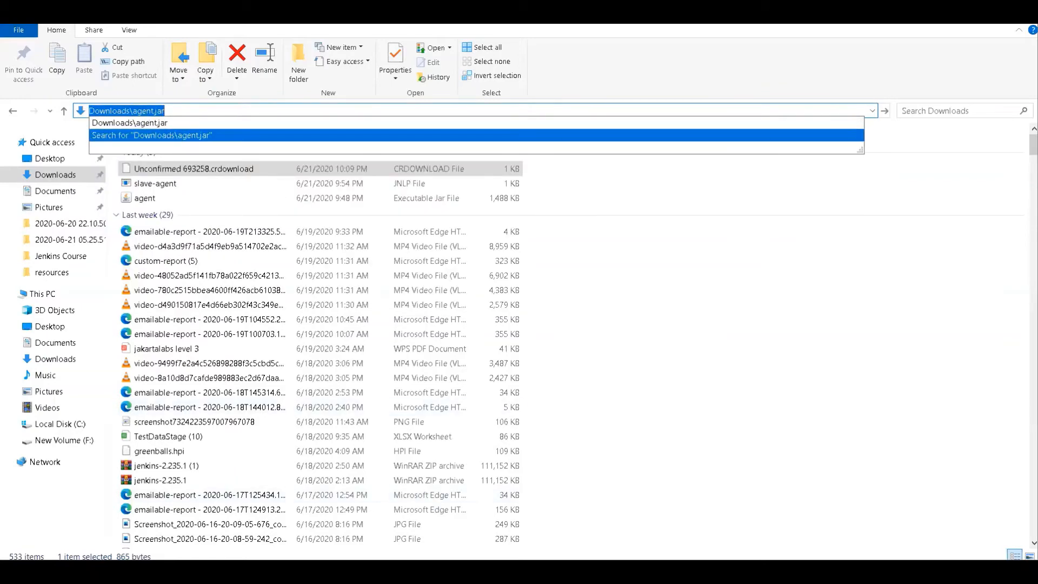
- Back in the administrator Command Prompt, replace agent.jar in the launch command with the path Downloads\agent.jar
click(587, 572)
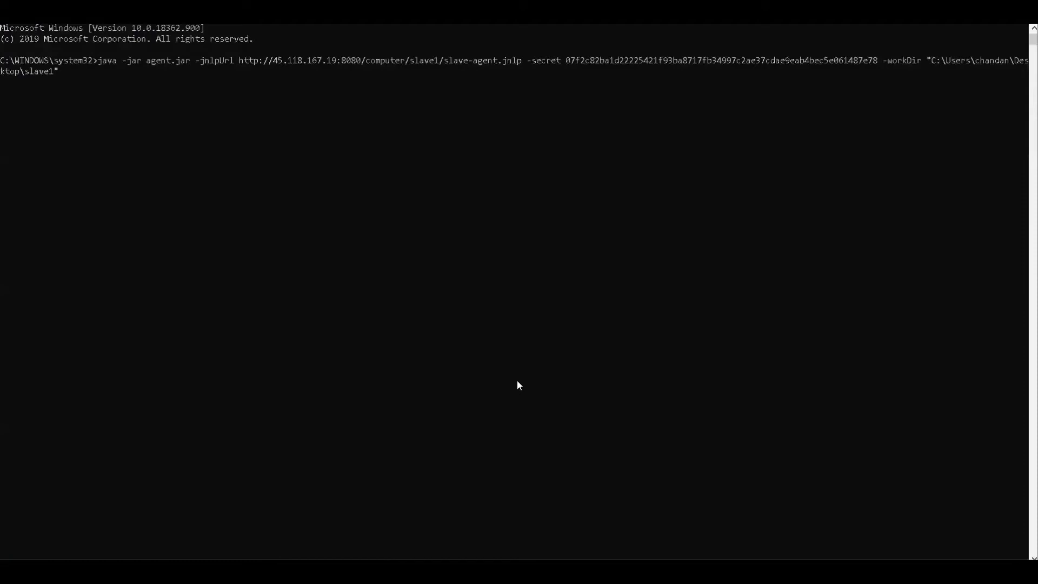
key(BackSpace)
key(BackSpace)
key(BackSpace)
key(BackSpace)
key(BackSpace)
key(BackSpace)
key(BackSpace)
key(BackSpace)
key(BackSpace)
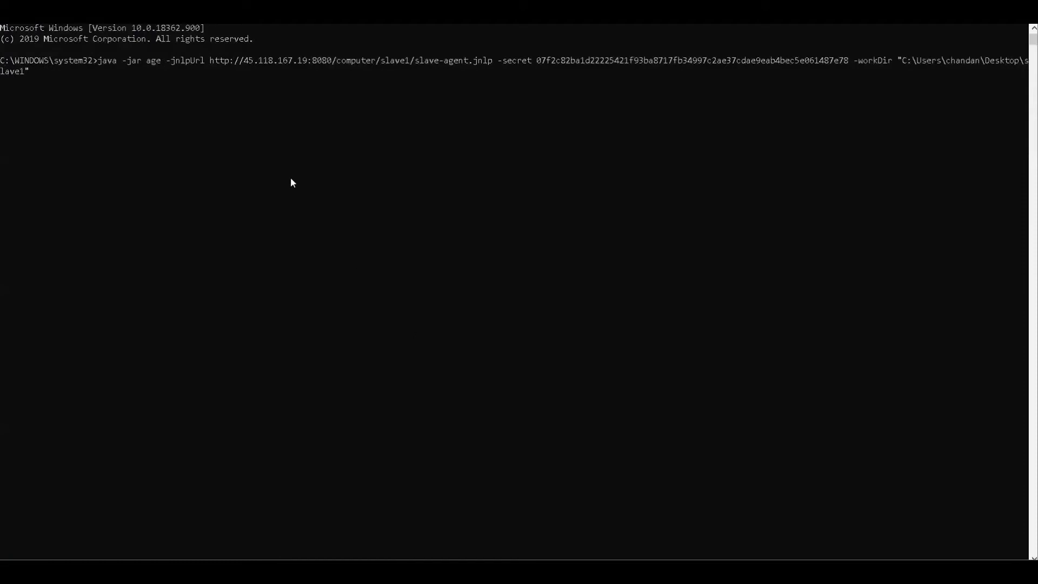
right_click(148, 64)
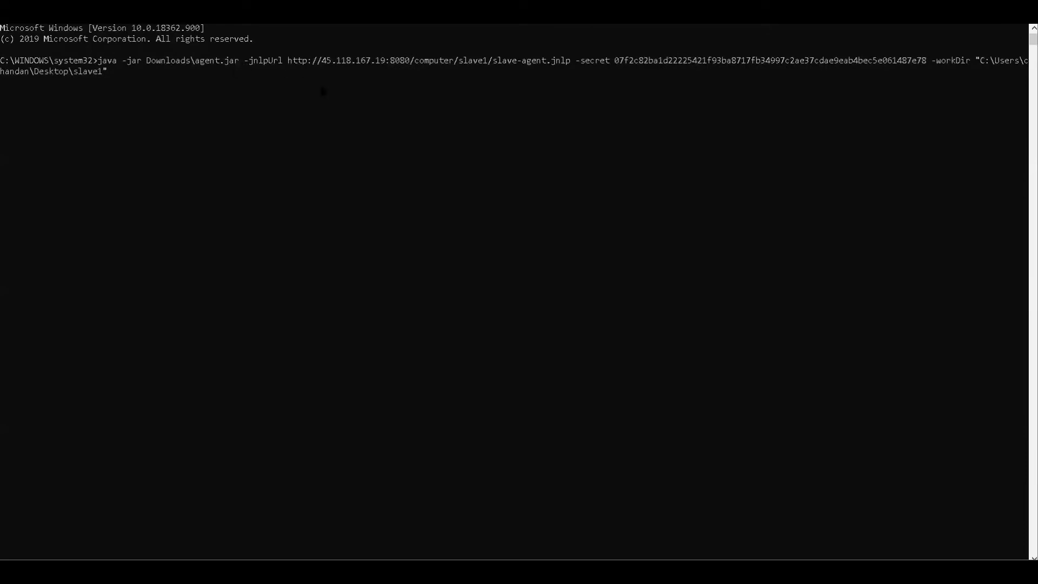
- Delete the host IP address before :8080 in the launch command's -jnlpUrl value
key(Right)
key(Right)
key(Right)
key(Right)
key(Right)
key(Right)
key(Right)
key(Right)
key(Right)
key(Right)
key(Right)
key(Right)
key(Right)
key(Right)
key(Right)
key(Right)
key(Right)
key(Right)
key(Right)
key(Right)
key(Left)
key(Left)
key(BackSpace)
key(BackSpace)
key(BackSpace)
key(BackSpace)
key(BackSpace)
key(BackSpace)
key(BackSpace)
key(BackSpace)
key(BackSpace)
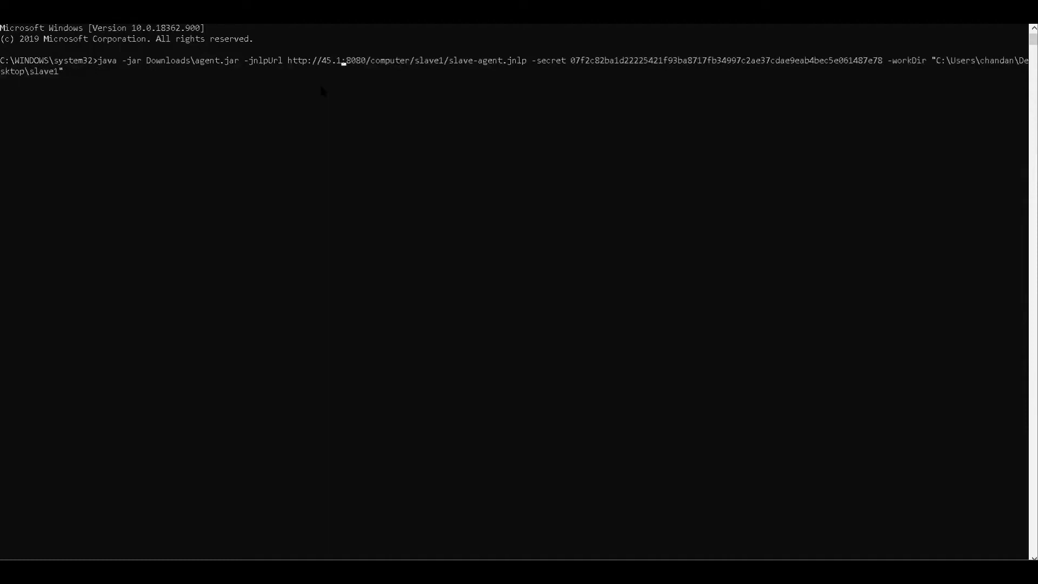
key(BackSpace)
key(BackSpace)
key(BackSpace)
key(BackSpace)
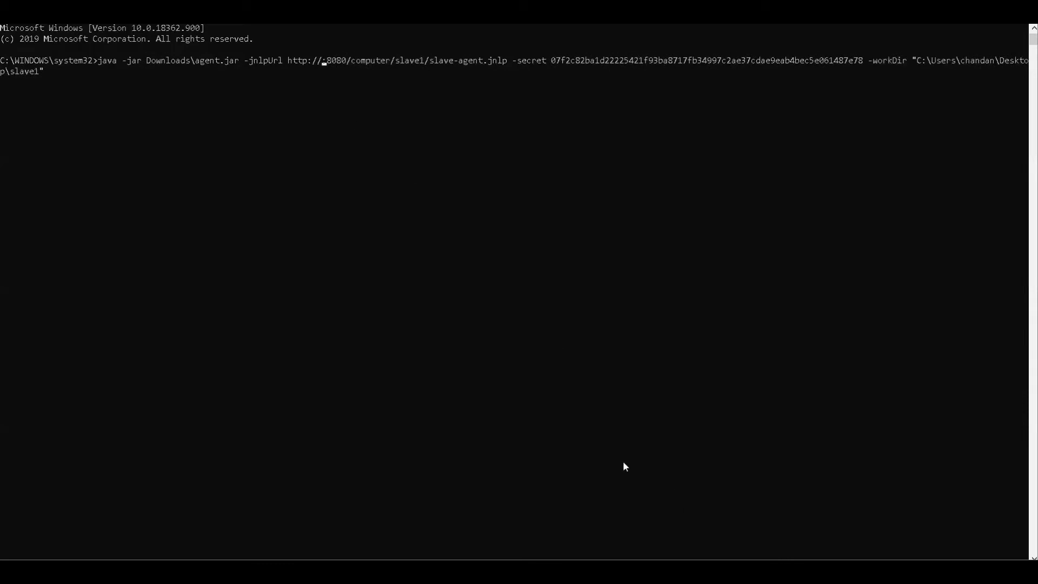
- Run ipconfig in a second Command Prompt to look up the Wi-Fi IPv4 address, then minimize that window
key(super+r)
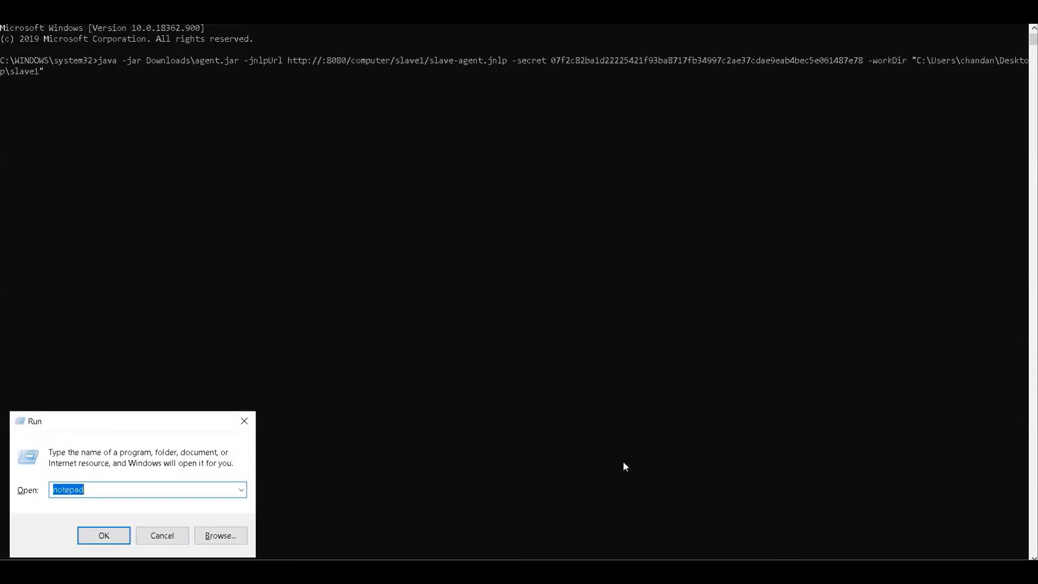
text(cmd)
key(Return)
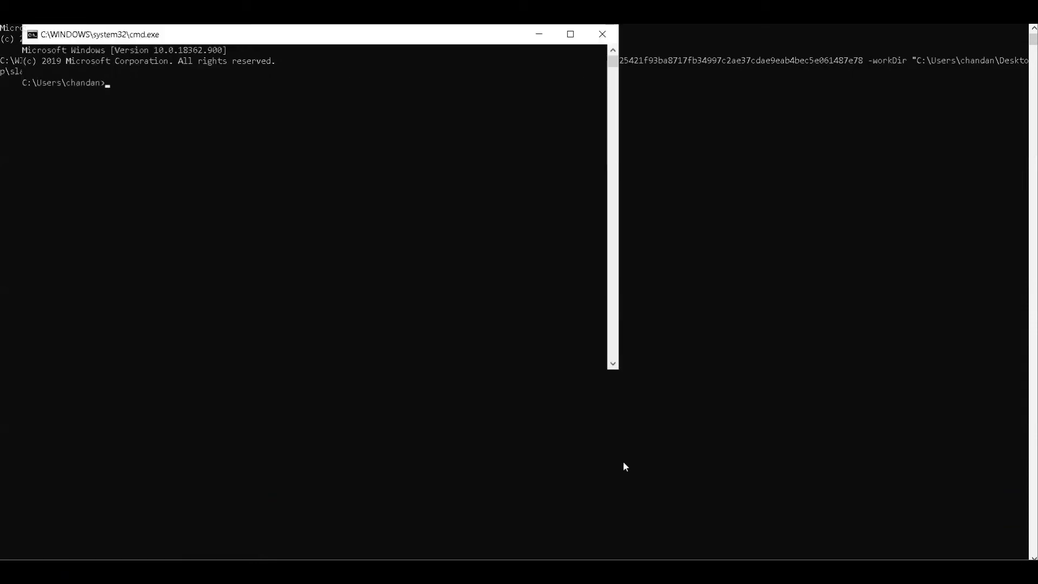
text(ipconfig)
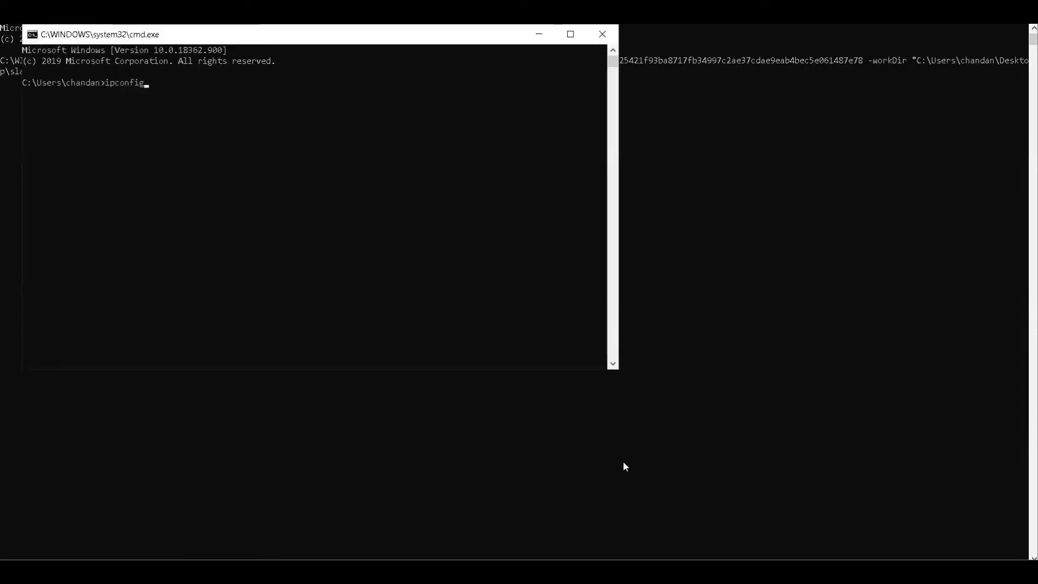
key(Return)
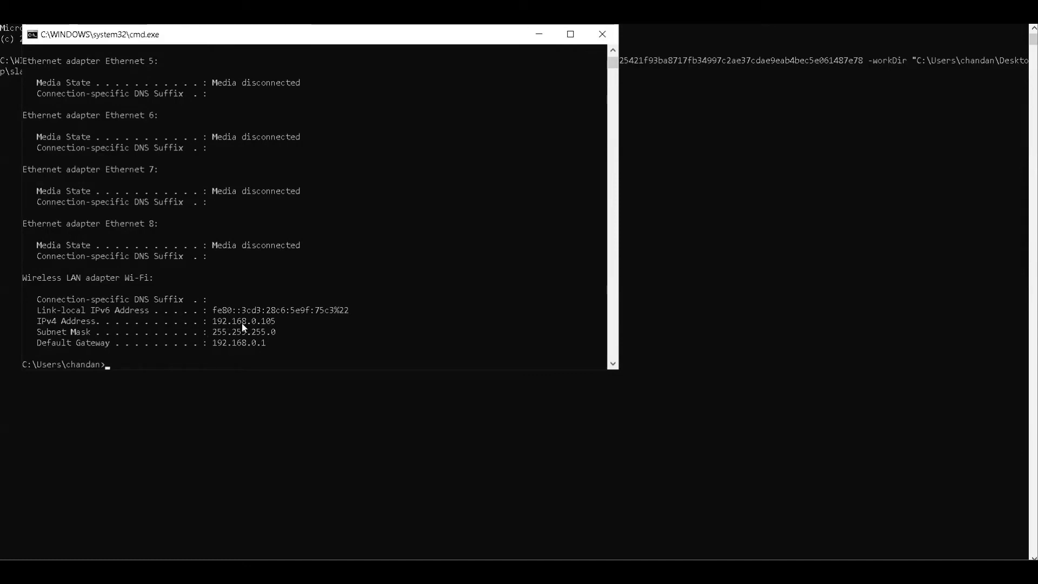
click(539, 34)
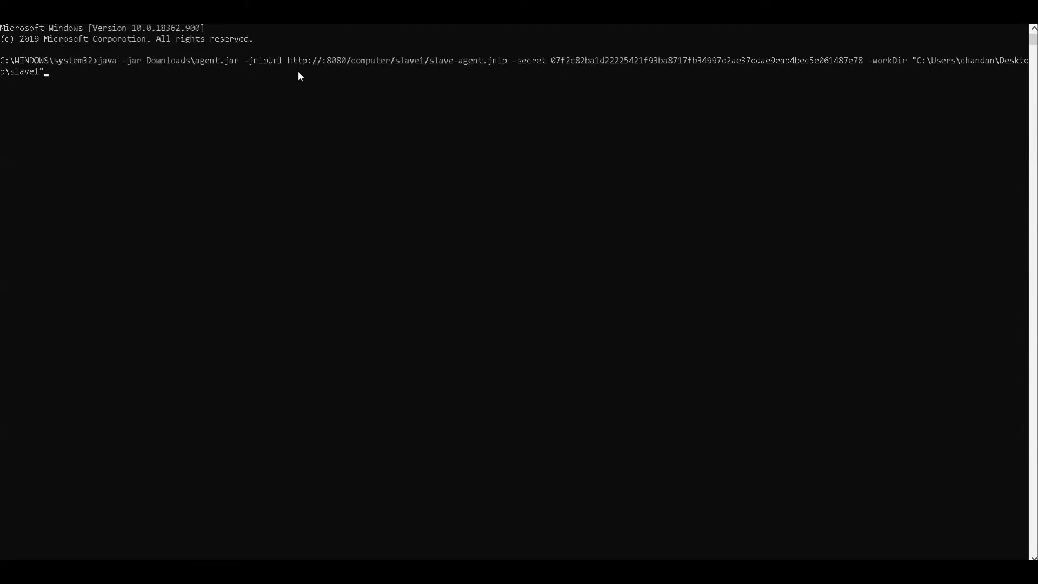
- Insert the host address 192.168.0.105 before :8080 in the launch command's -jnlpUrl value, removing the slash left between them
key(Left)
key(Left)
key(Left)
key(Left)
key(Left)
key(Left)
key(Left)
key(Left)
key(Left)
key(Left)
key(Left)
key(Left)
key(Left)
key(Left)
key(Left)
key(Left)
key(Left)
key(Left)
key(Left)
key(Left)
key(Left)
key(Left)
key(Left)
key(Left)
key(Left)
key(Left)
key(Left)
key(Left)
key(Left)
key(Left)
key(Left)
key(Left)
key(Left)
key(Left)
key(Left)
key(Left)
key(Left)
key(Left)
key(Left)
key(Left)
key(Left)
key(Left)
key(Left)
key(Left)
key(Left)
text(192)
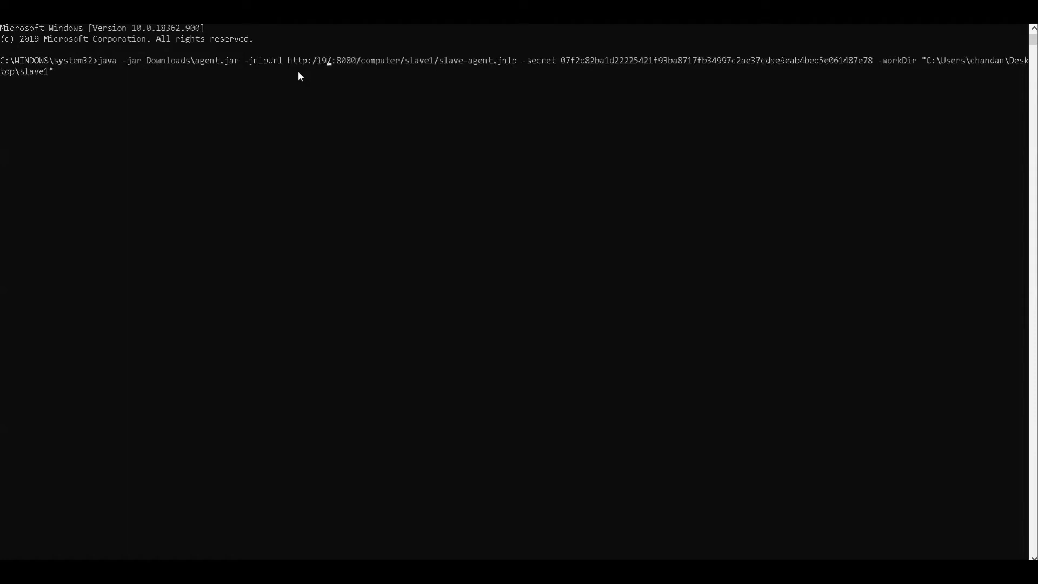
text(.16)
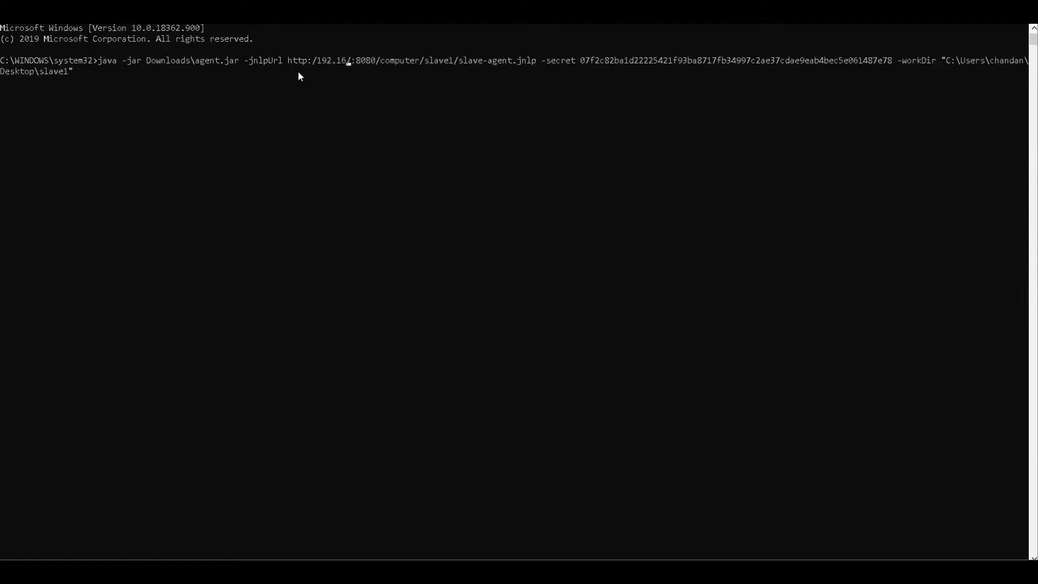
text(8.0.1)
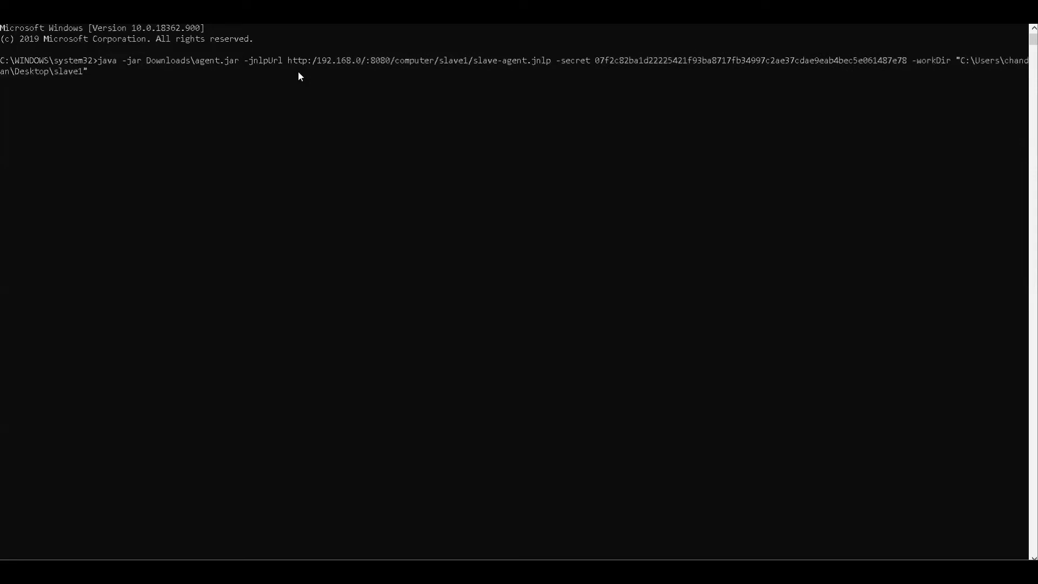
text(05)
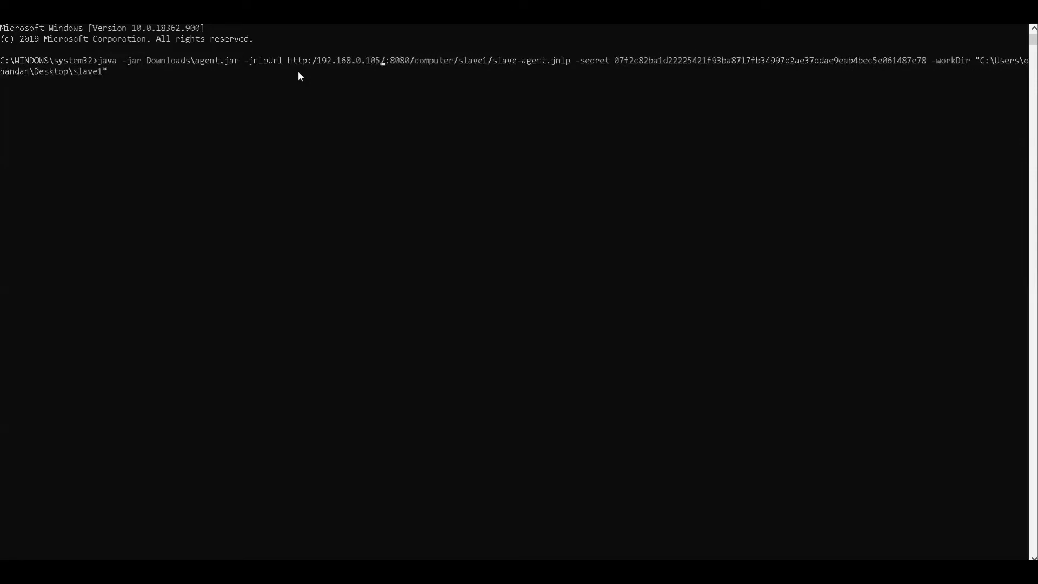
key(Delete)
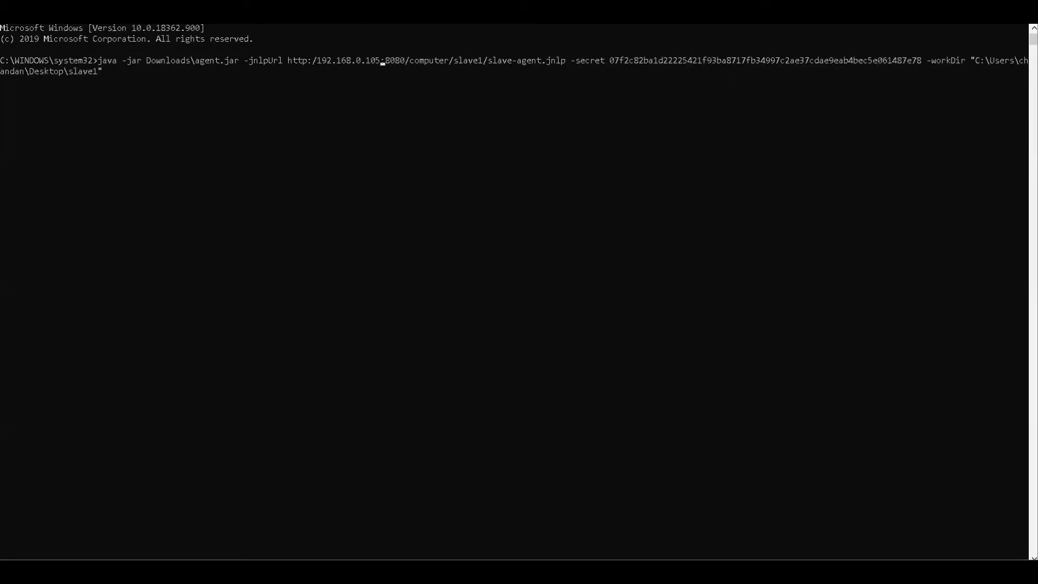
- Check the Wi-Fi IPv4 address again in the second Command Prompt, then try to run the agent launch command in the administrator Command Prompt
mouse_move(587, 572)
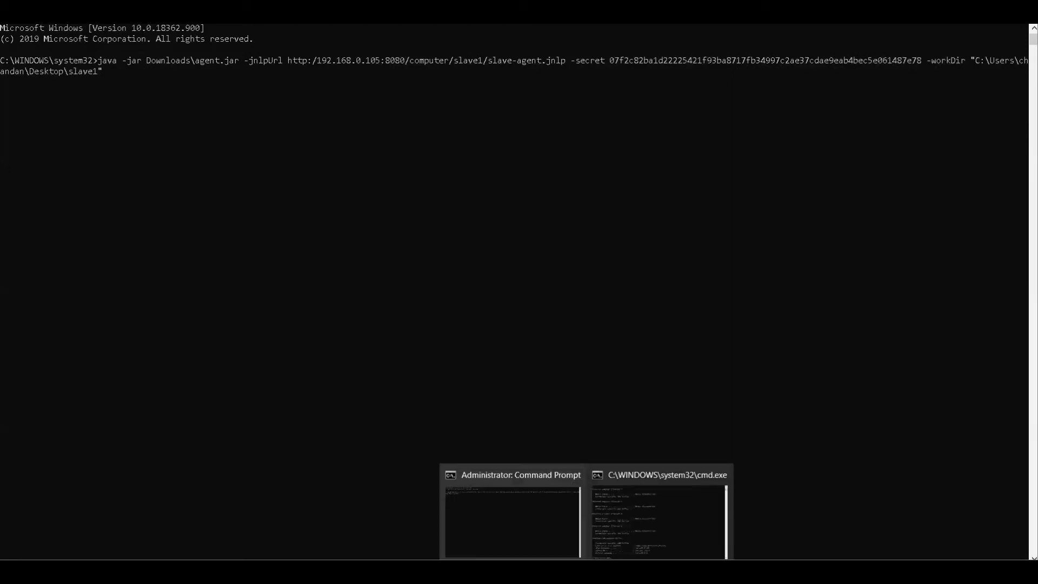
click(643, 533)
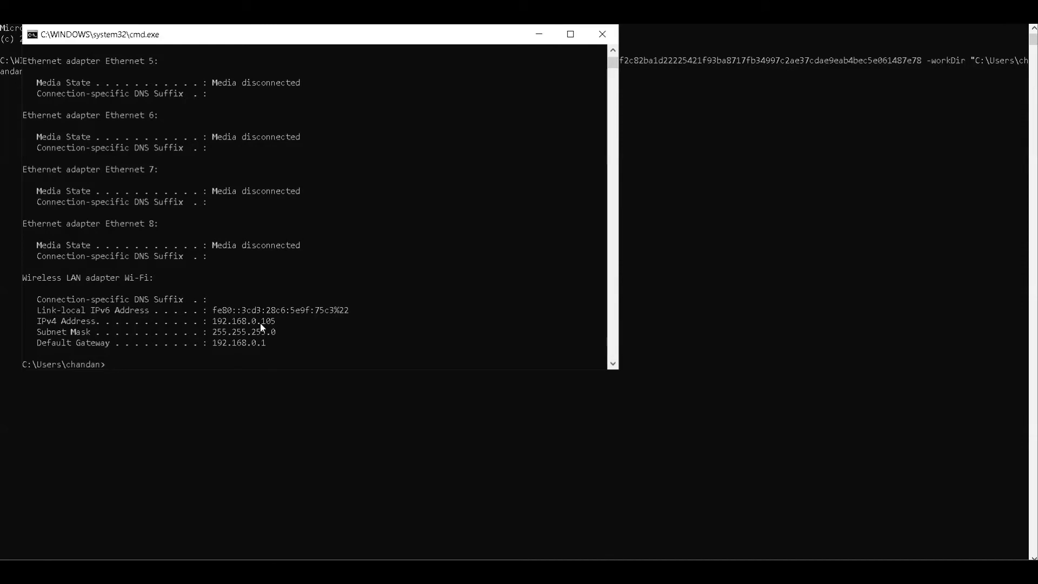
click(539, 34)
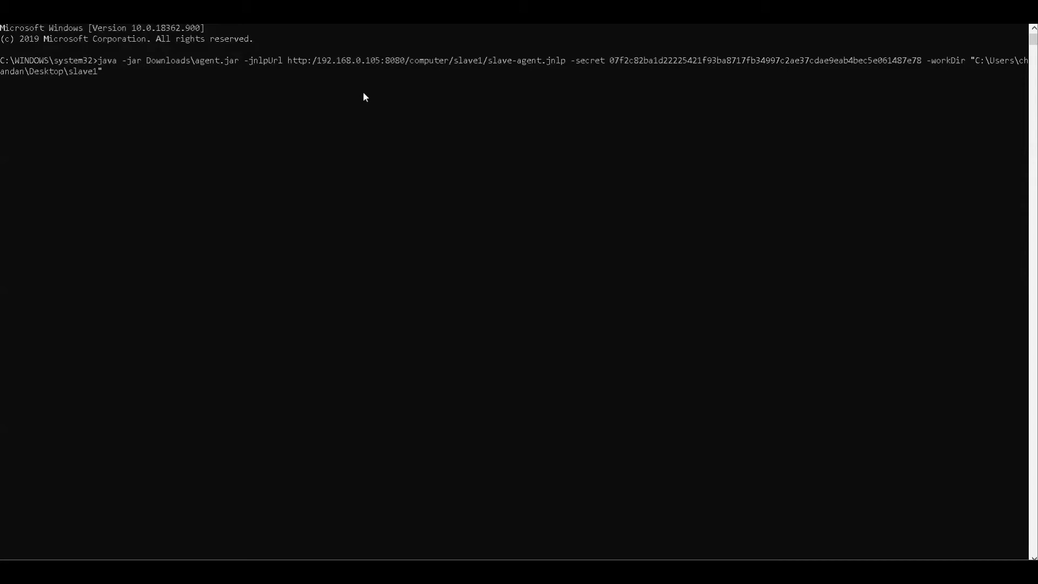
key(Return)
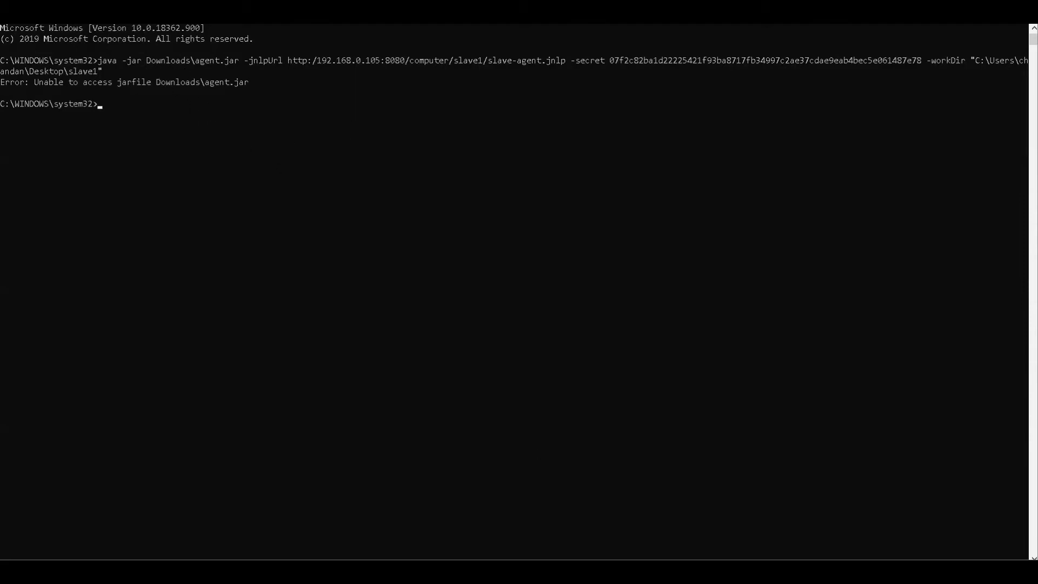
- Switch to File Explorer and browse from Local Disk (C:) through Users and the user's profile folder to Downloads
mouse_move(587, 572)
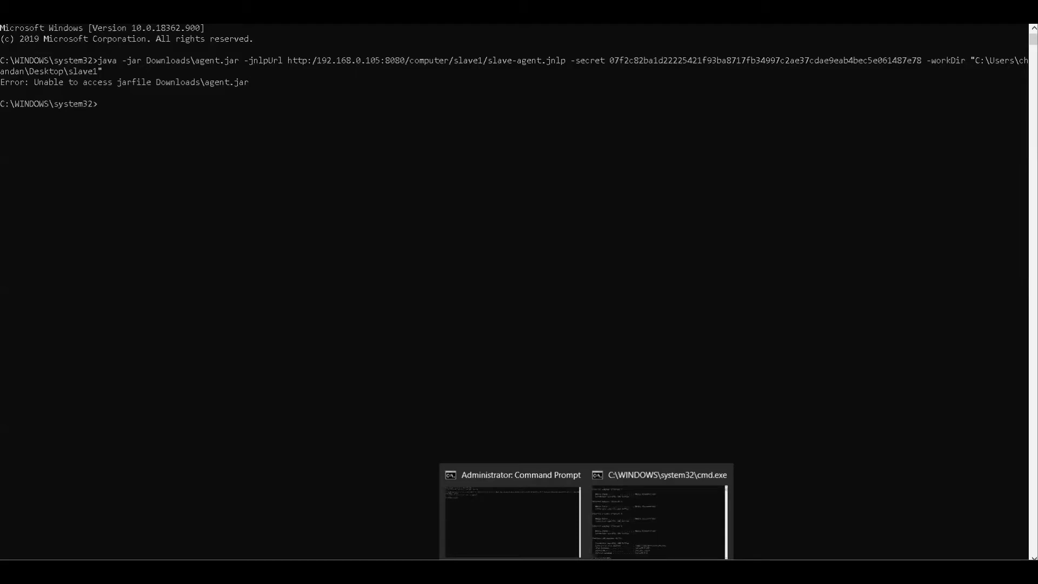
click(318, 572)
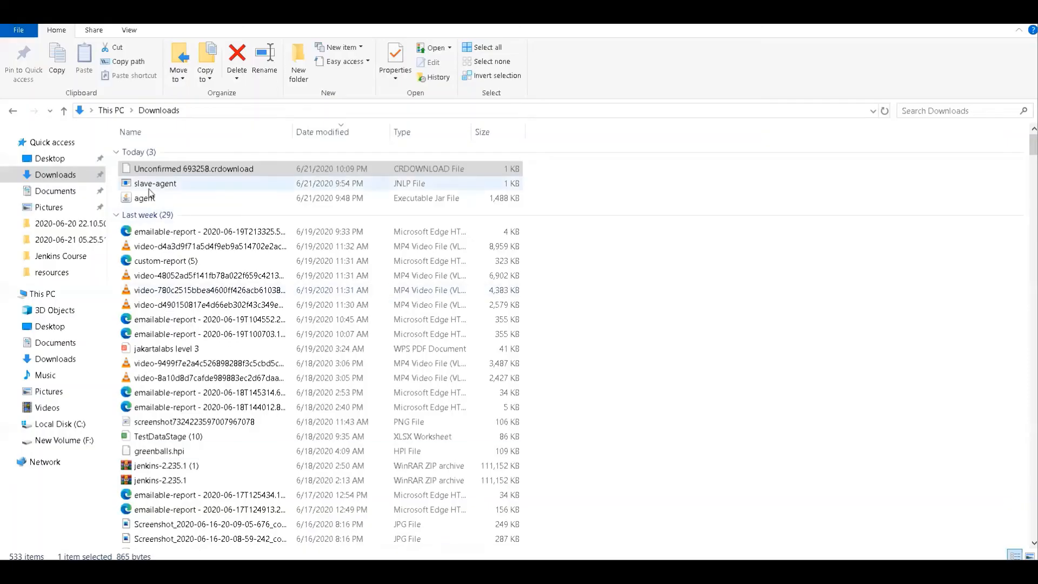
click(78, 426)
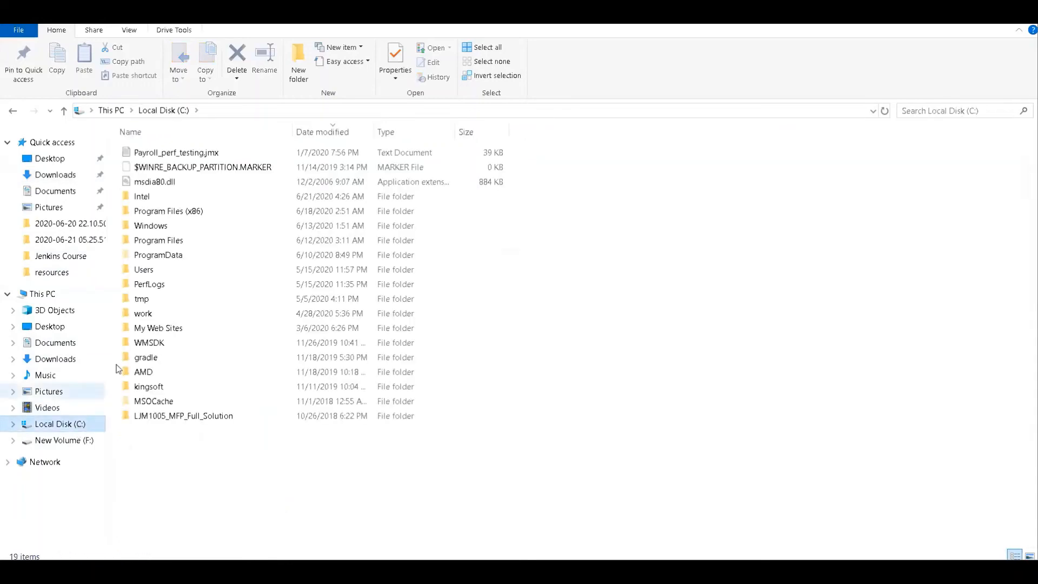
double_click(177, 272)
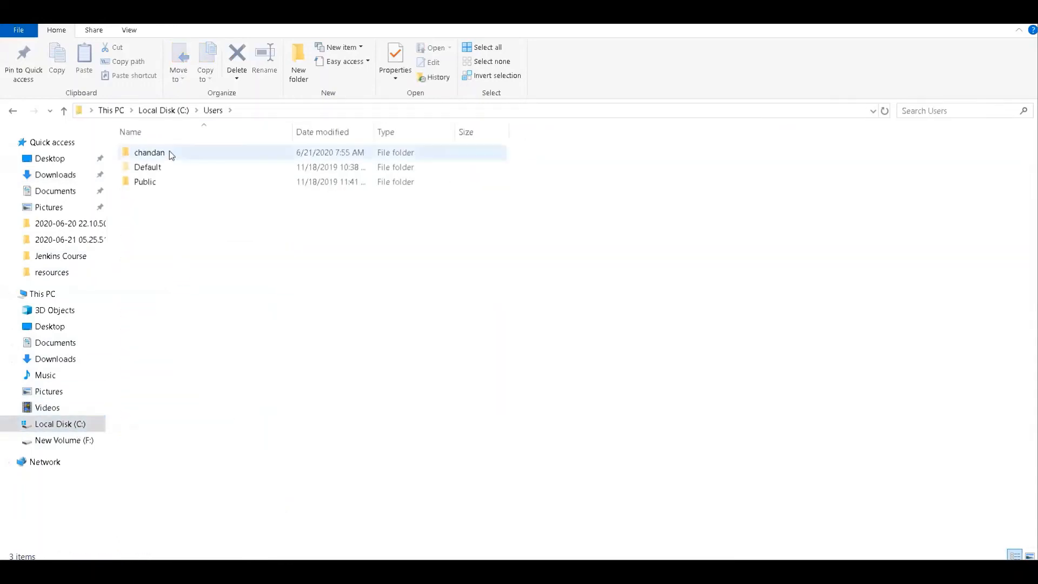
double_click(170, 153)
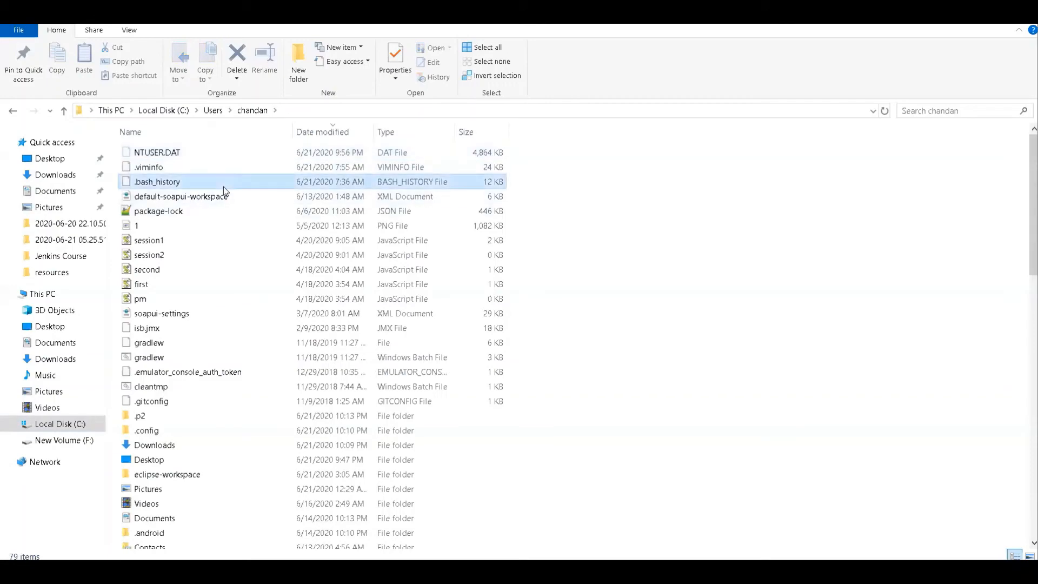
key(d)
key(o)
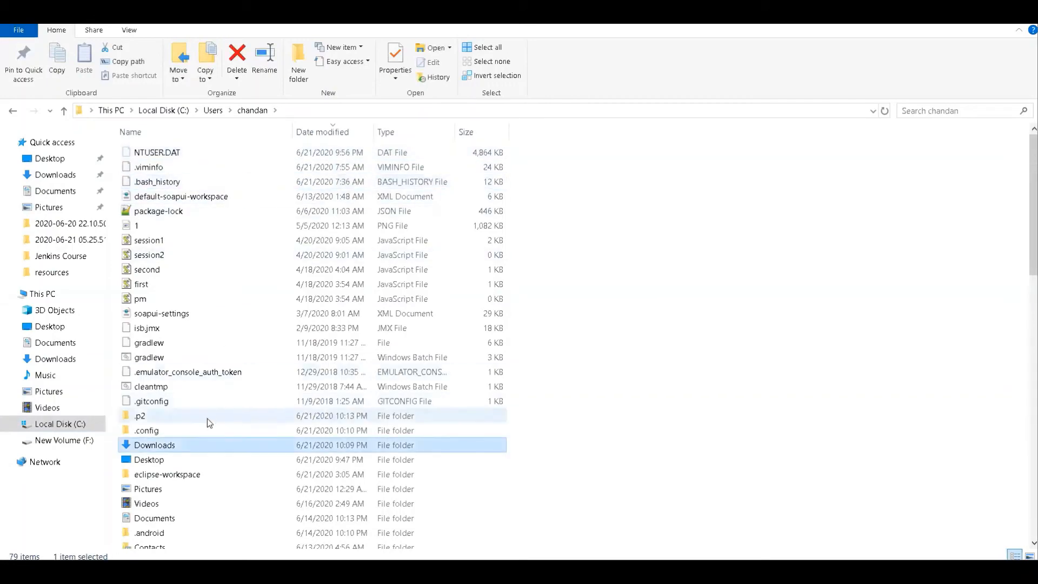
double_click(199, 444)
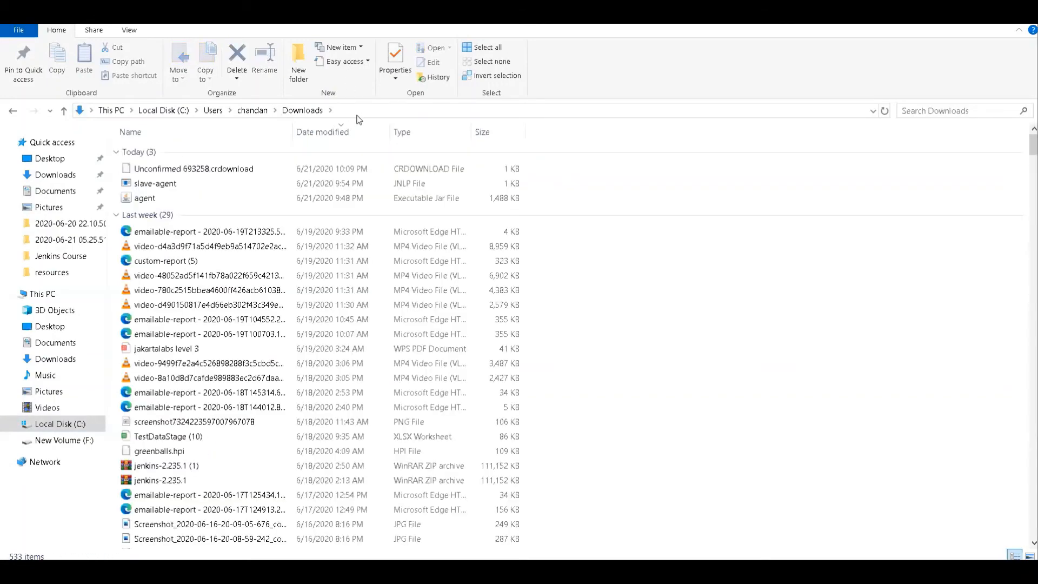
- Complete the Downloads folder's address with agent.jar and copy the full path
click(364, 111)
click(364, 110)
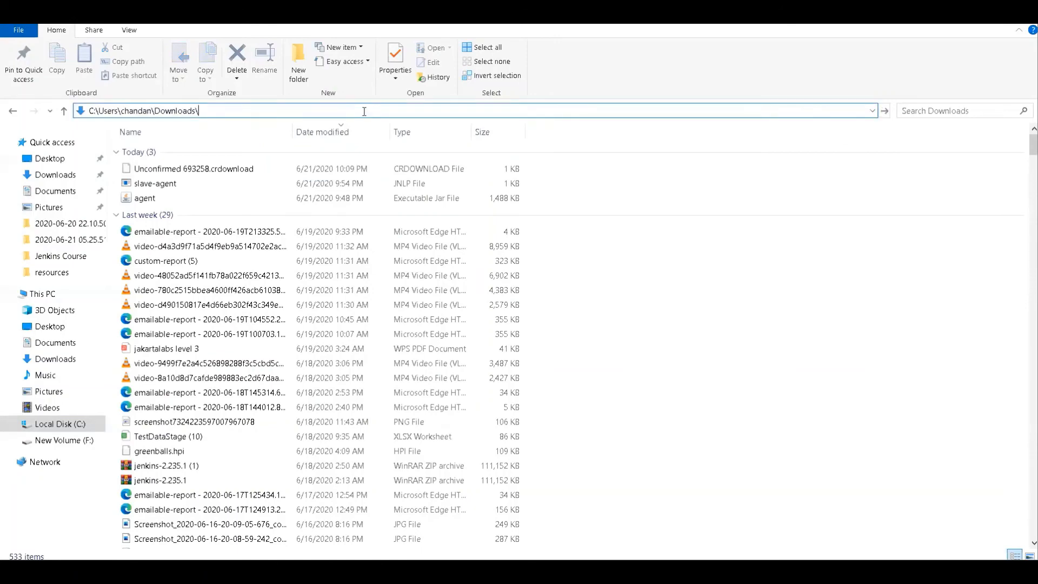
text(\ag)
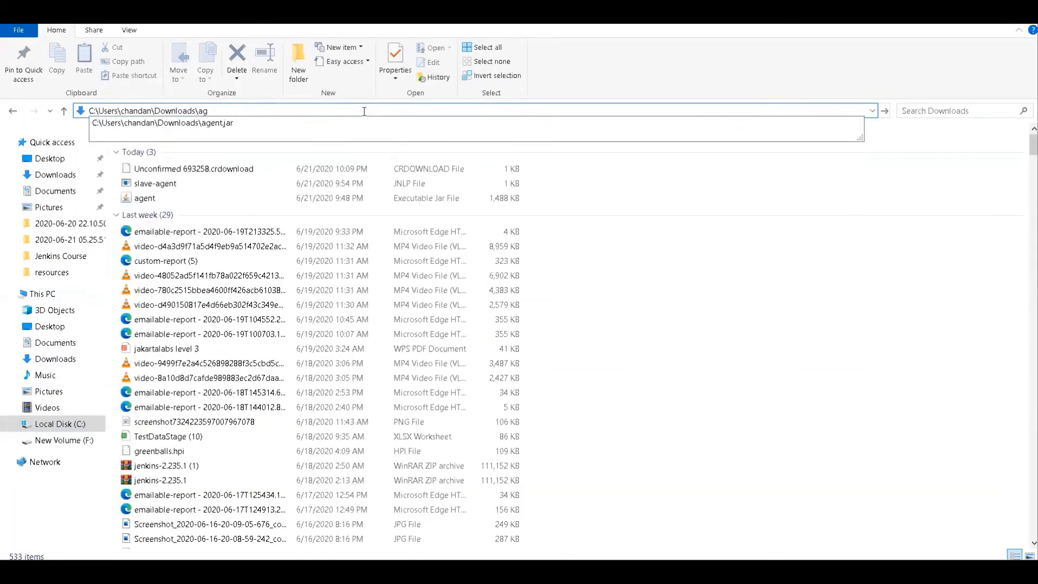
key(Down)
key(Return)
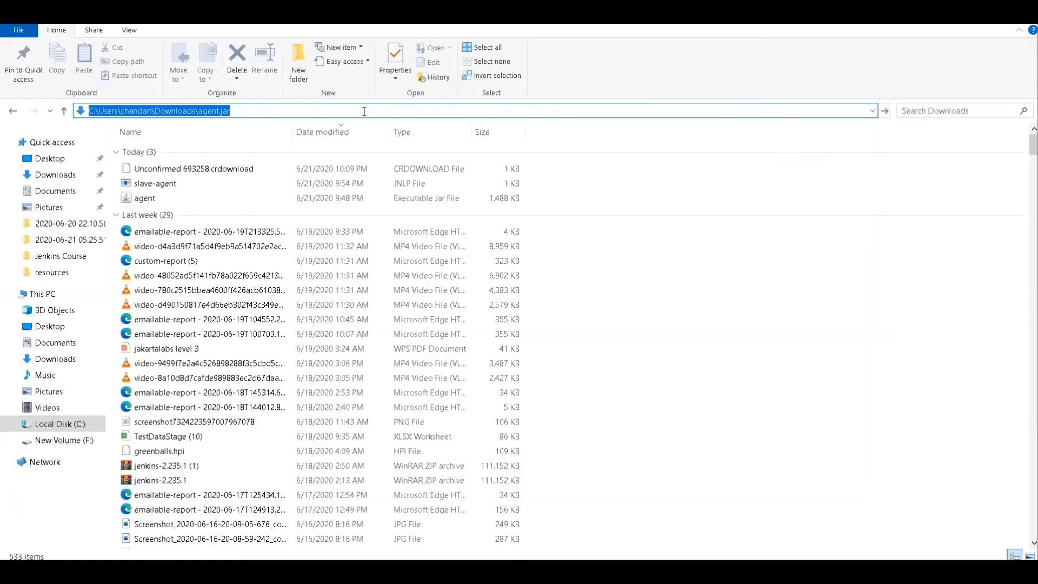
- In the administrator Command Prompt, recall the launch command, replace Downloads\agent.jar with the copied full path, and run it
click(587, 570)
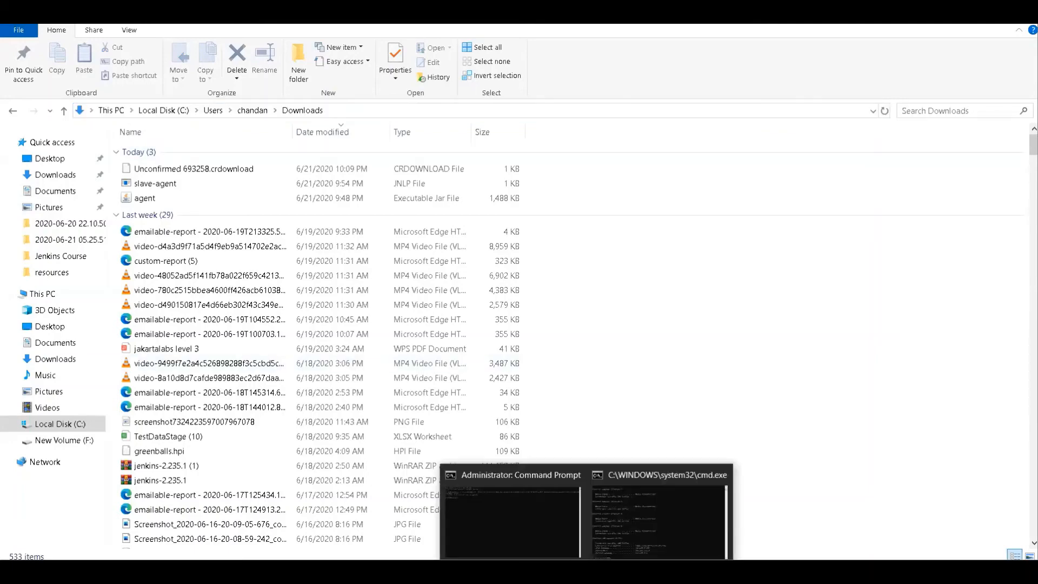
click(538, 524)
key(Up)
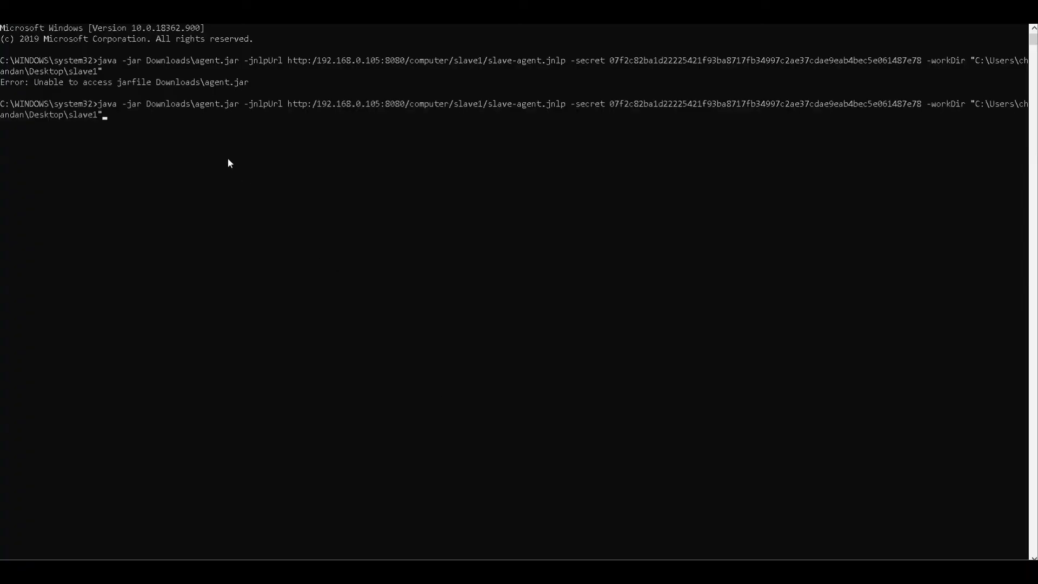
key(Left)
key(Left)
key(Left)
key(Left)
key(Left)
key(Left)
key(Left)
key(Left)
key(Left)
key(Left)
key(Left)
key(Left)
key(Left)
key(Left)
key(Left)
key(Left)
key(Left)
key(Left)
key(Left)
key(Left)
key(Left)
key(Left)
key(Left)
key(Left)
key(Left)
key(Left)
key(Left)
key(Left)
key(Left)
key(Left)
key(BackSpace)
key(BackSpace)
key(BackSpace)
key(BackSpace)
key(BackSpace)
key(BackSpace)
key(BackSpace)
key(BackSpace)
key(BackSpace)
key(BackSpace)
key(BackSpace)
key(BackSpace)
key(BackSpace)
key(BackSpace)
key(BackSpace)
key(BackSpace)
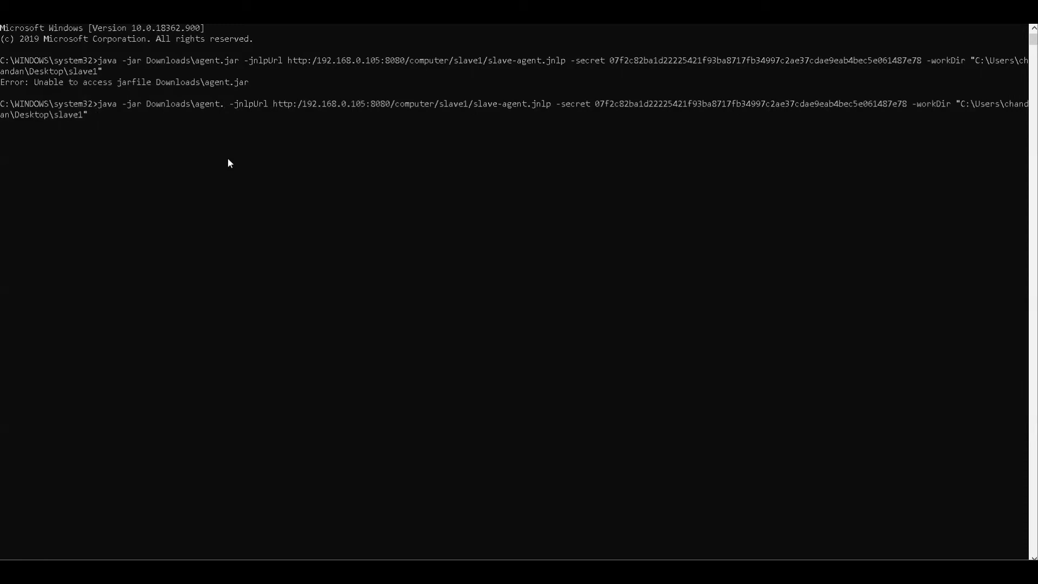
key(BackSpace)
key(BackSpace)
key(BackSpace)
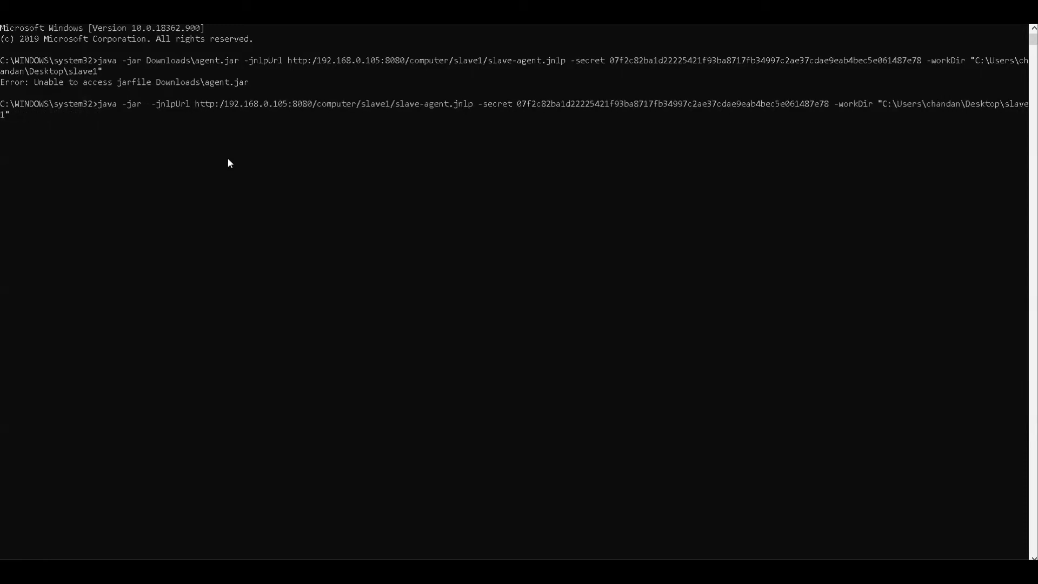
text(C:\Users\chandan\Downloads\agent.jar)
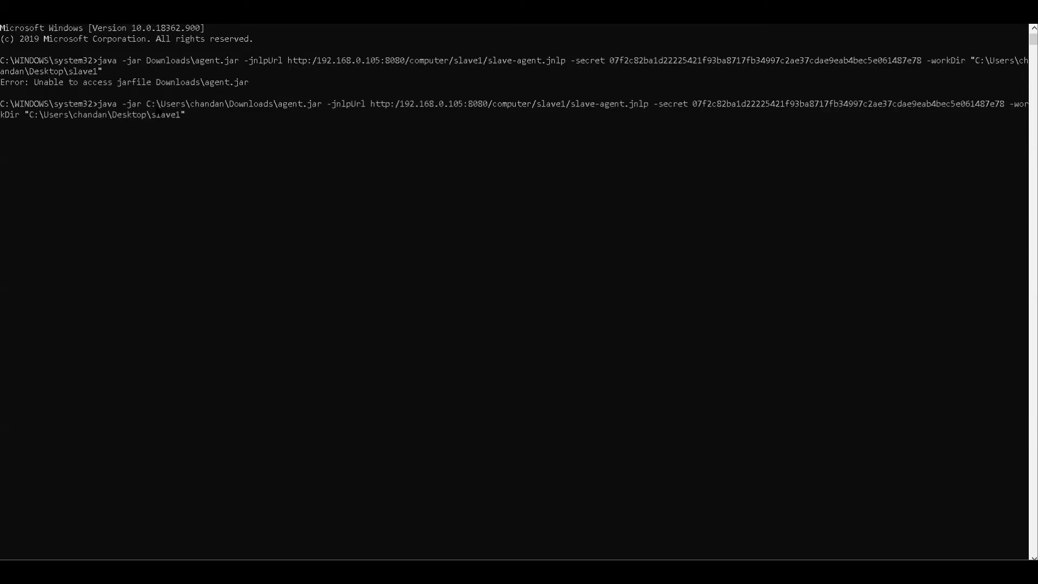
key(Return)
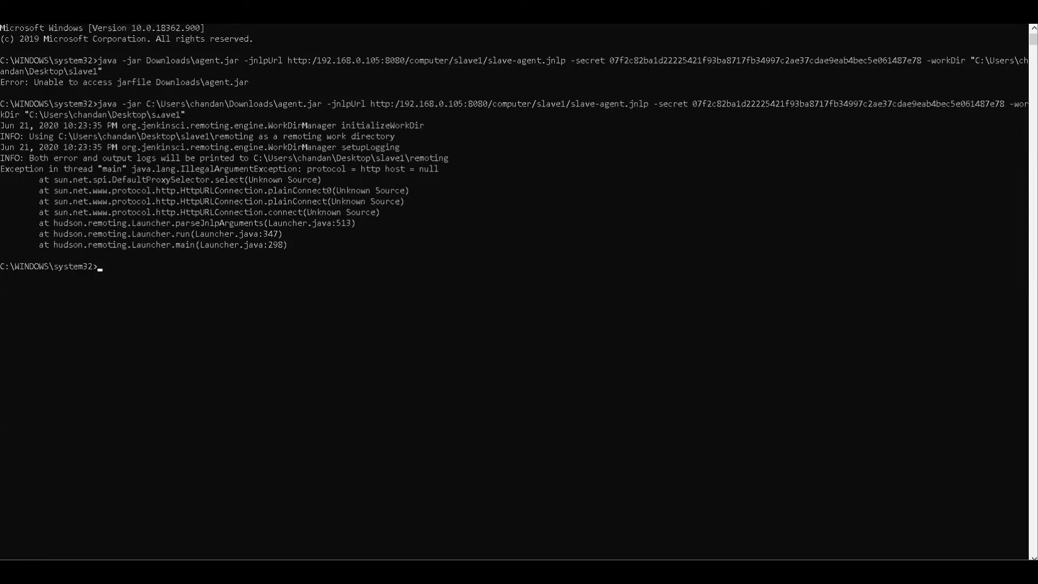
key(Up)
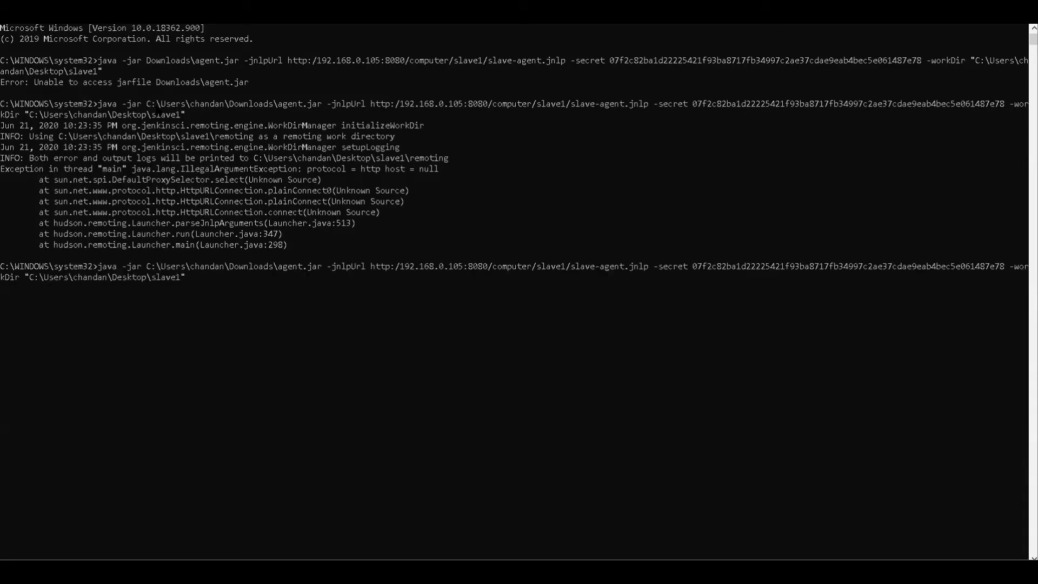
key(Left)
key(Left)
key(Left)
key(Left)
key(Left)
key(Left)
key(Left)
key(Left)
key(Left)
key(Left)
key(Left)
key(Left)
text(/)
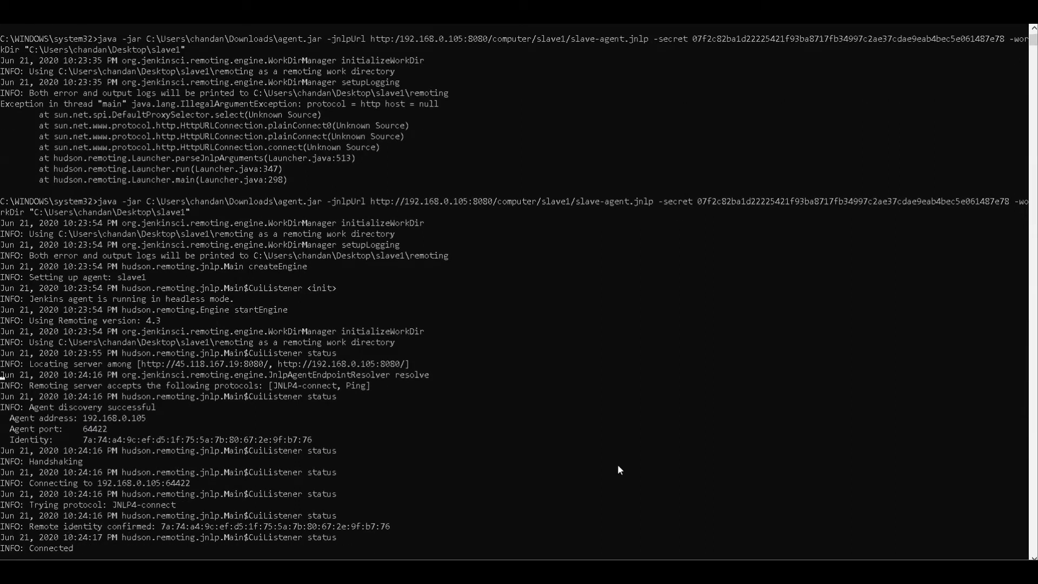
- Switch to the slave1 page in Jenkins, try the browser launch, and refresh the page to check the agent's status
key(alt+Tab)
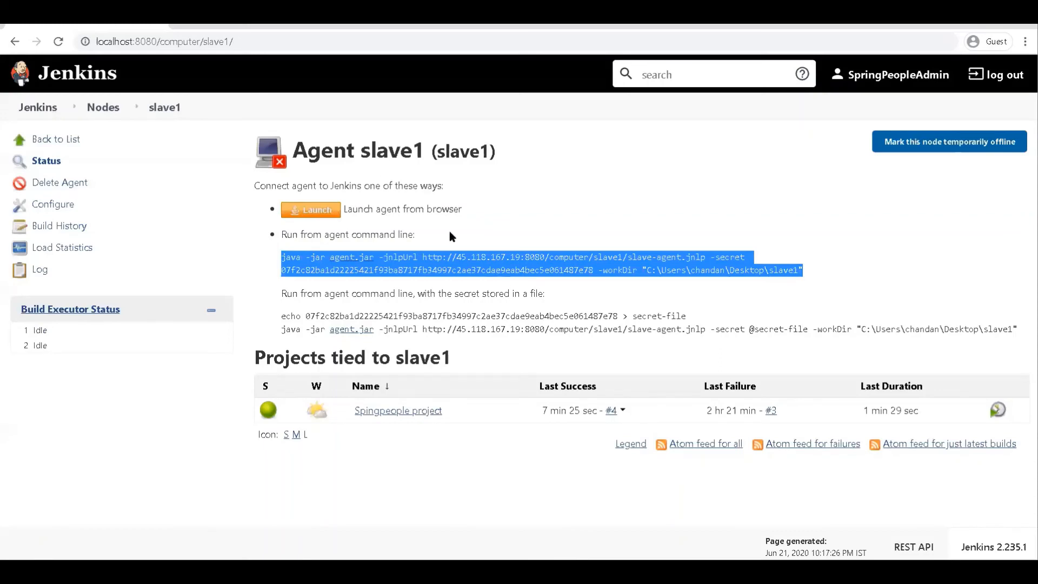
click(318, 213)
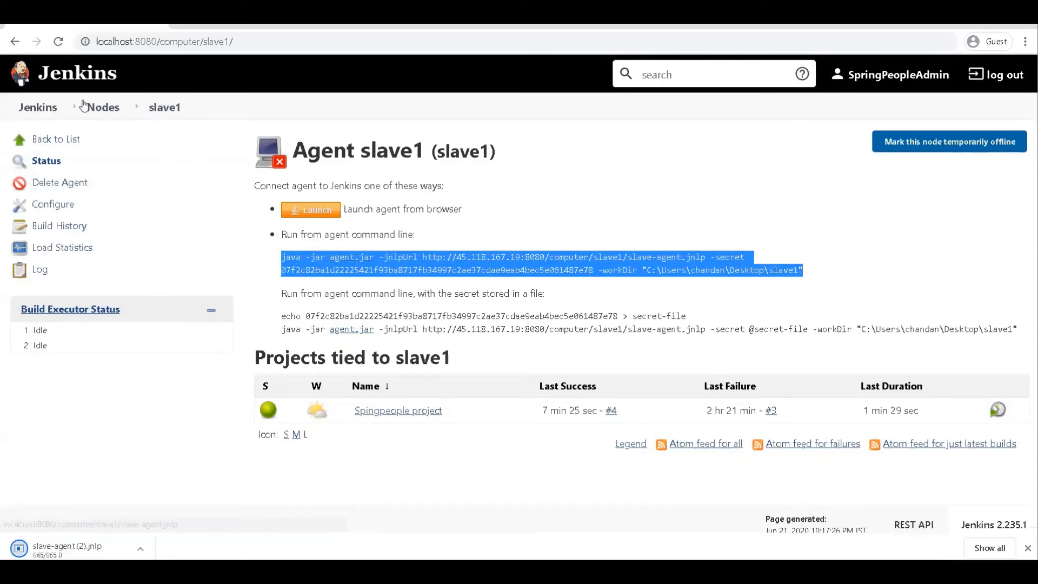
click(58, 41)
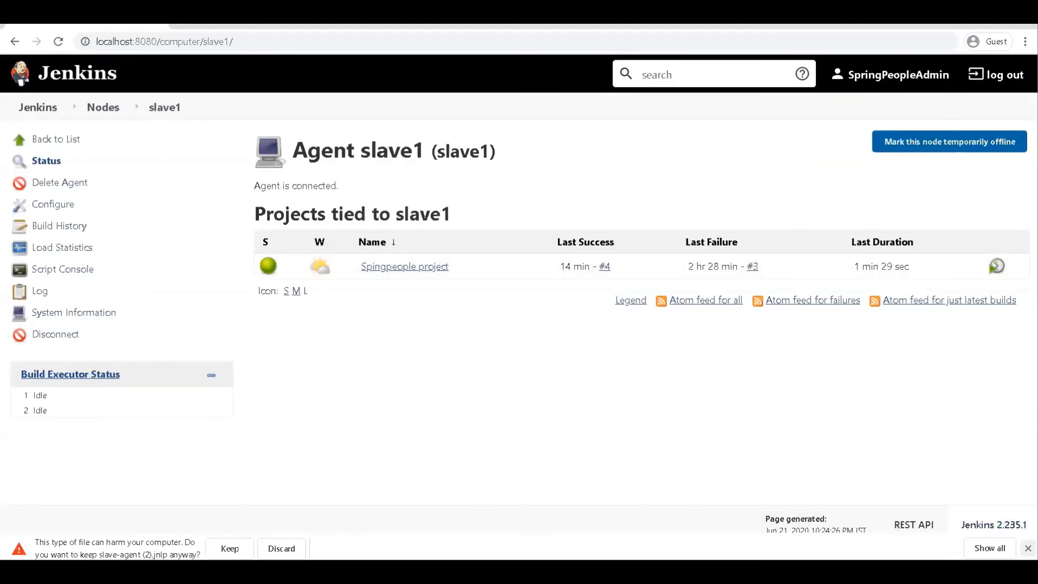
click(1028, 548)
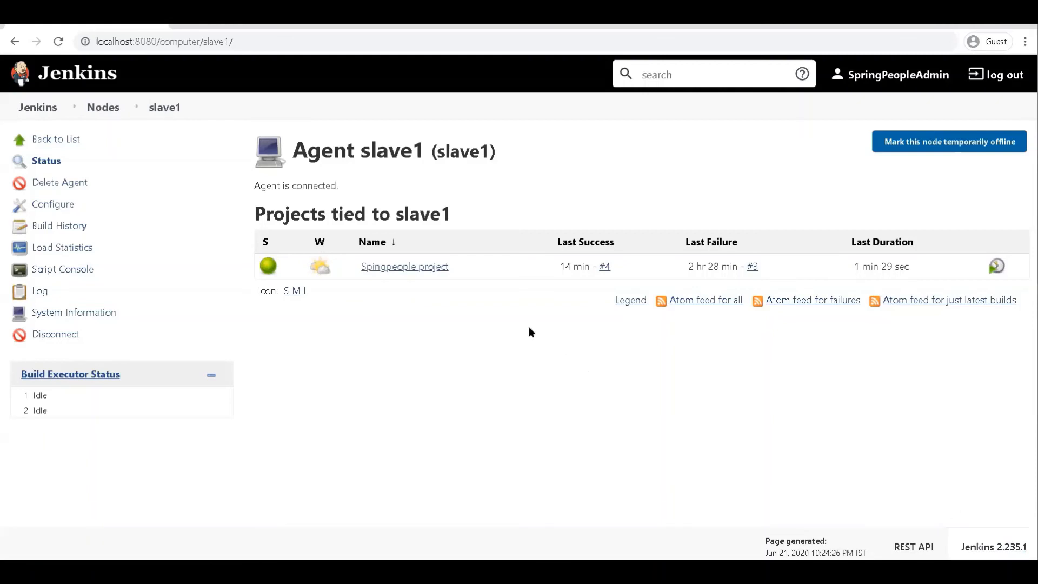
- Open the Spingpeople project's configuration from the Jenkins dashboard and check the Label Expression restricting where it can run
click(47, 107)
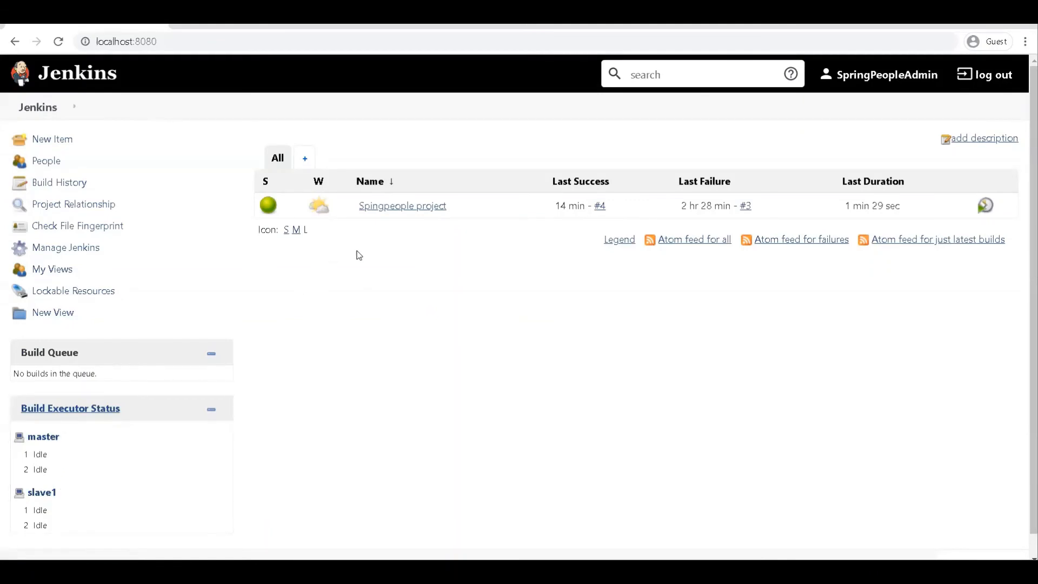
click(406, 212)
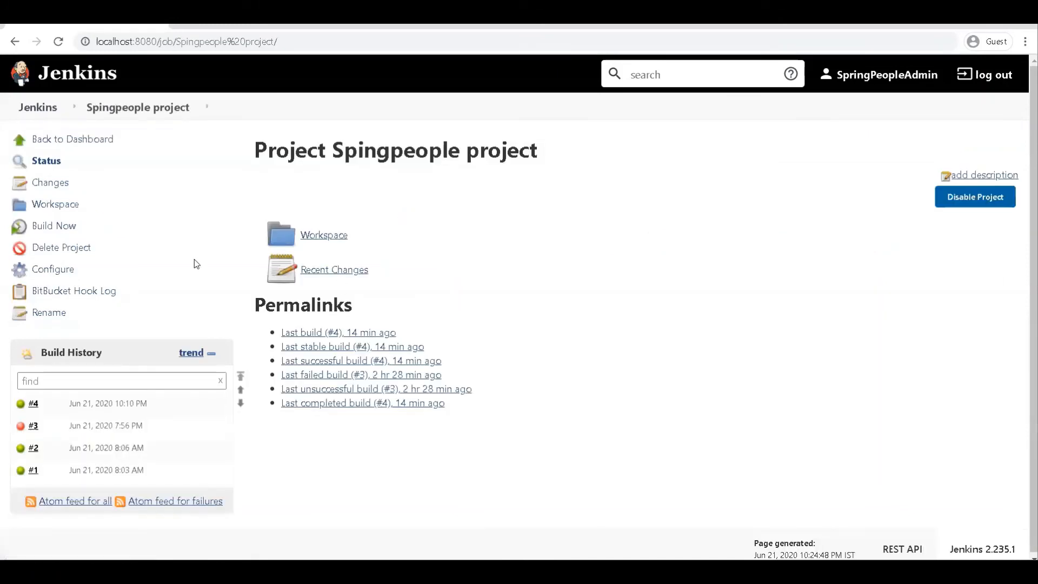
click(64, 269)
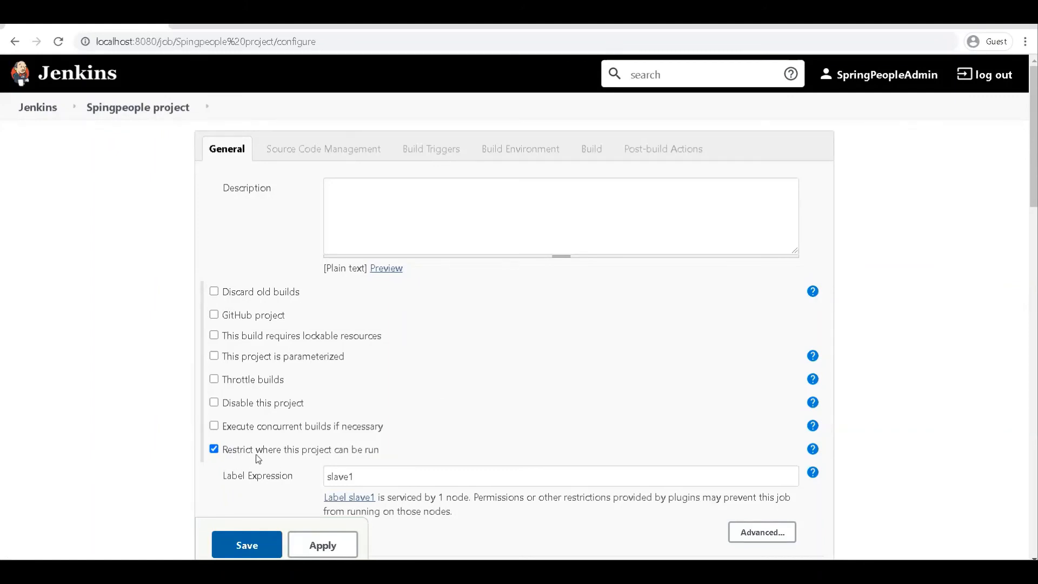
click(370, 467)
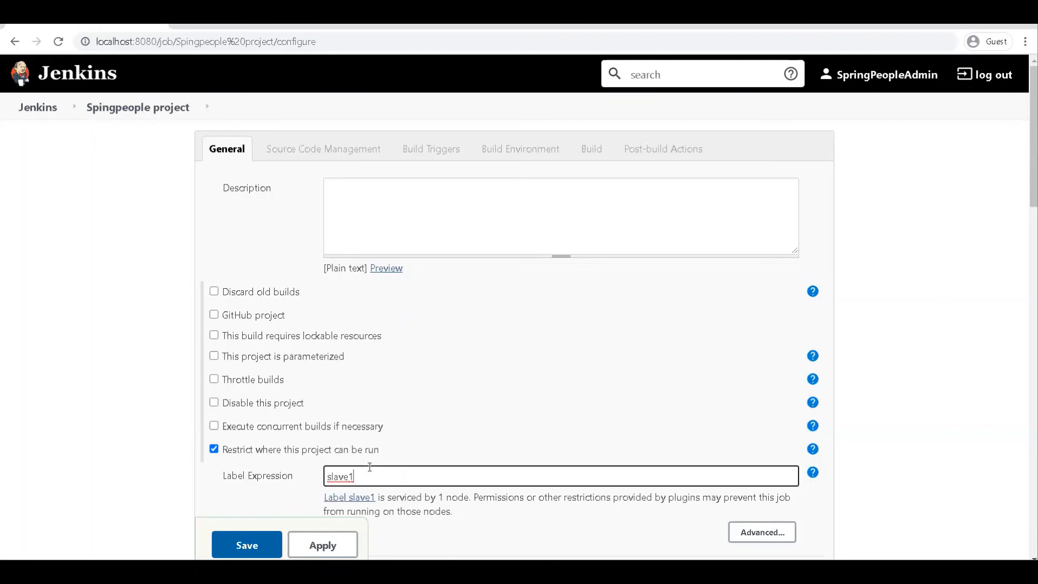
- Re-enter slave1 as the Label Expression restricting where the project can run, without a trailing space, and save the configuration
key(BackSpace)
key(BackSpace)
key(BackSpace)
key(BackSpace)
key(BackSpace)
key(BackSpace)
text(sl)
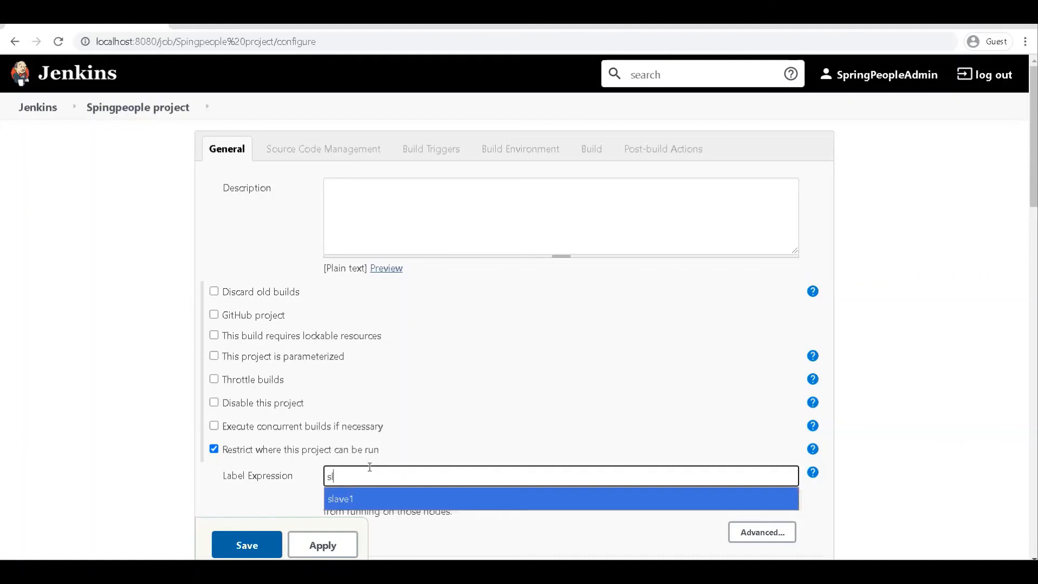
text(ave)
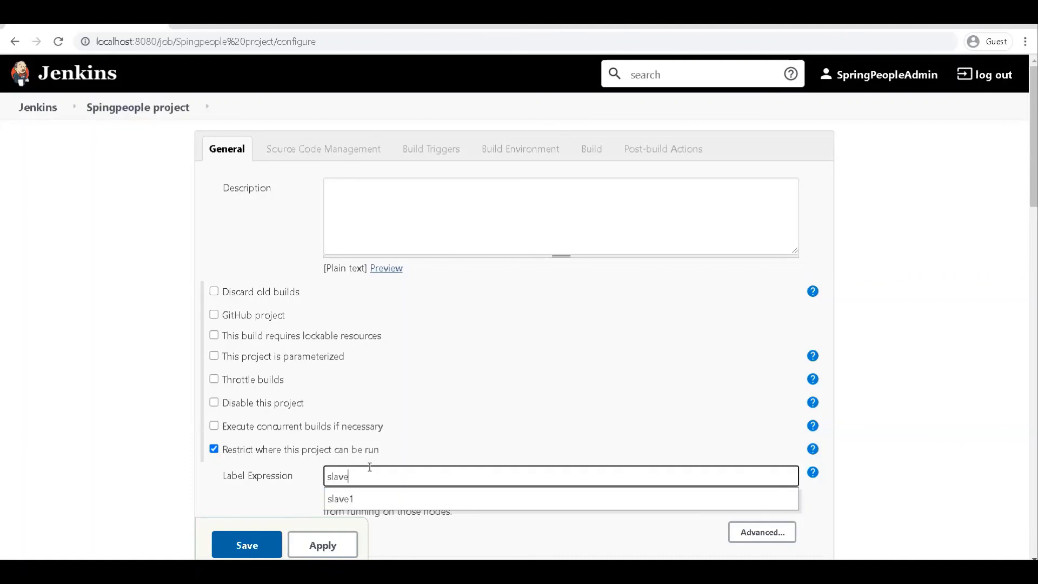
click(351, 499)
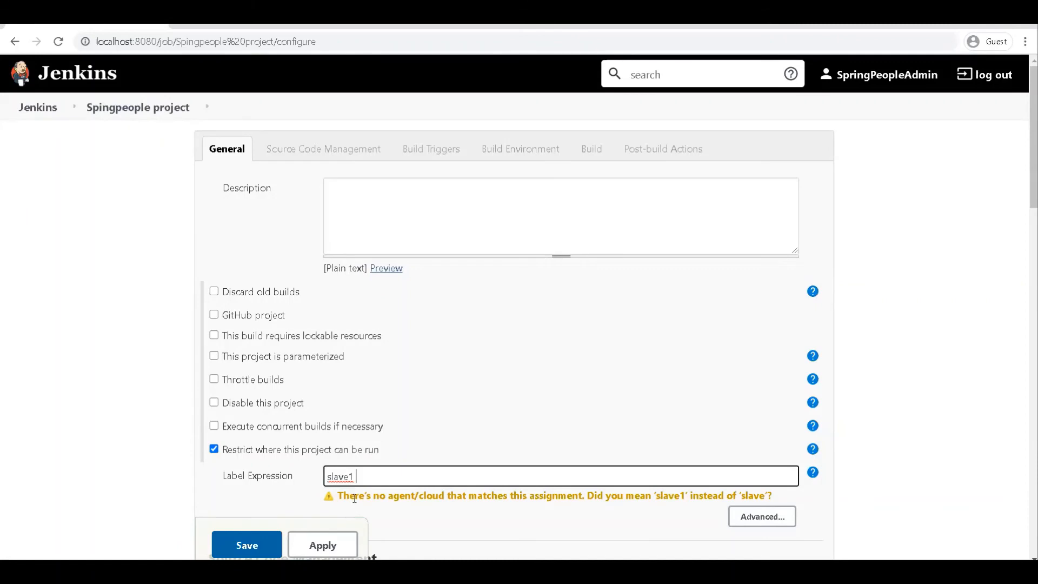
key(BackSpace)
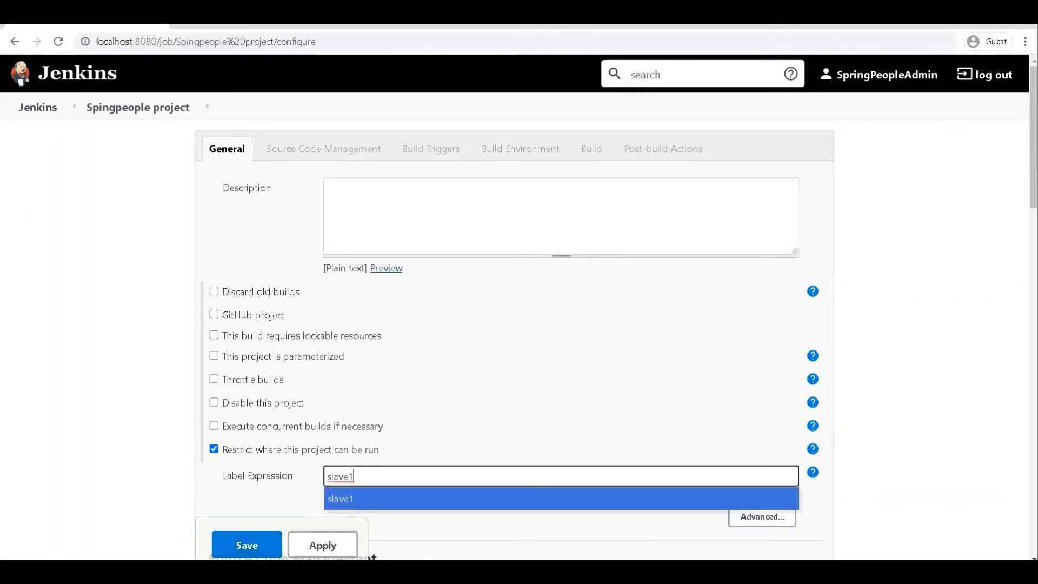
click(246, 545)
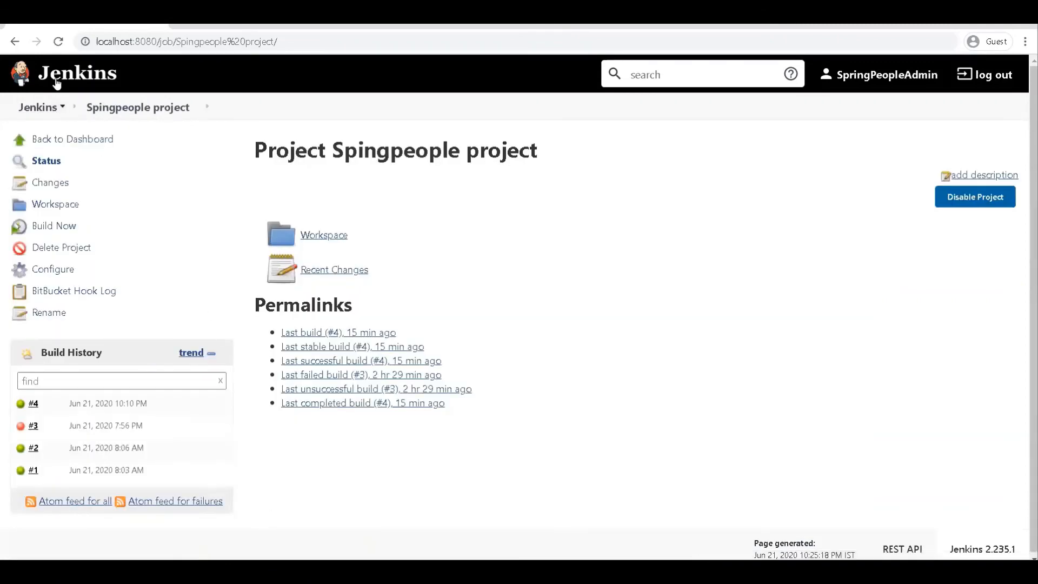
- Go to the Jenkins dashboard, open the Spingpeople project, and start a new build
click(56, 82)
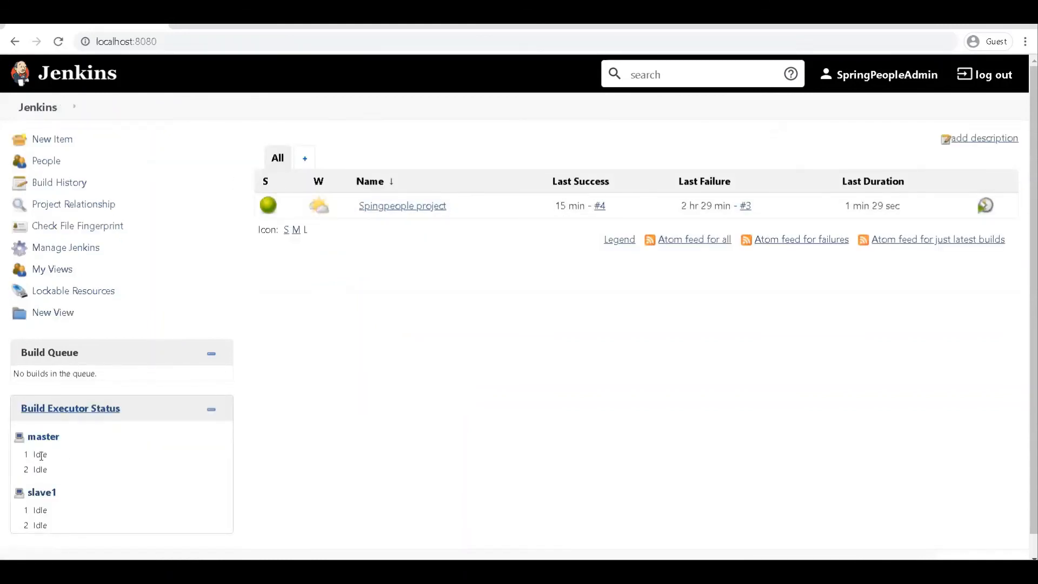
click(414, 208)
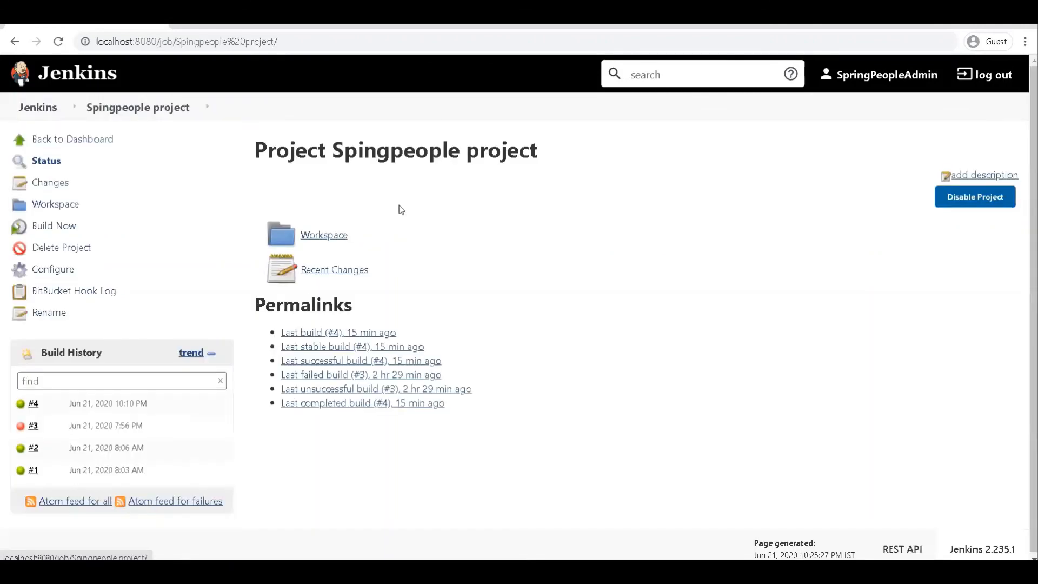
click(53, 226)
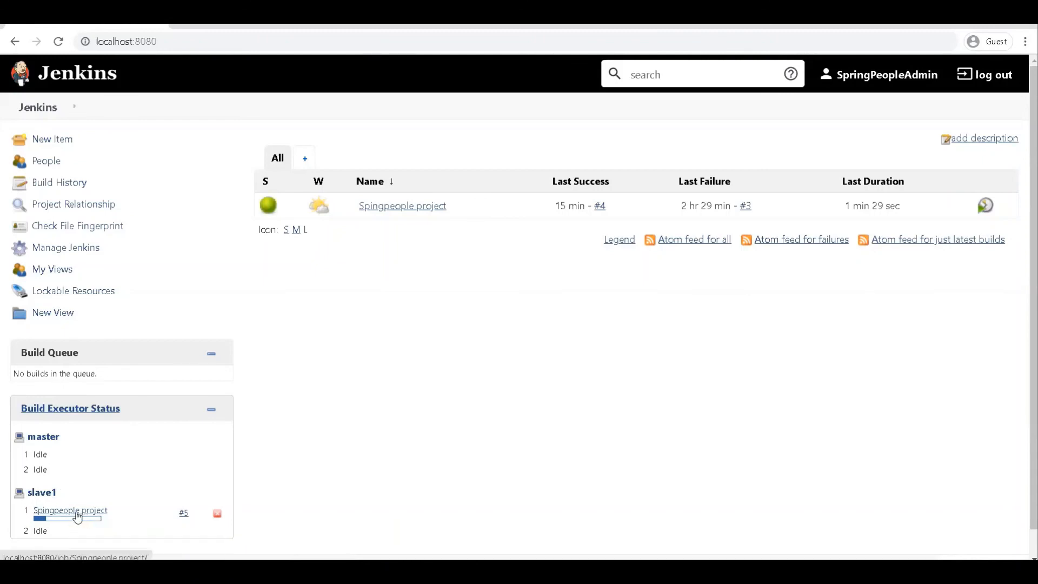
- Open build #5 of the Spingpeople project, review its console output from end to start, and return to the dashboard
click(79, 512)
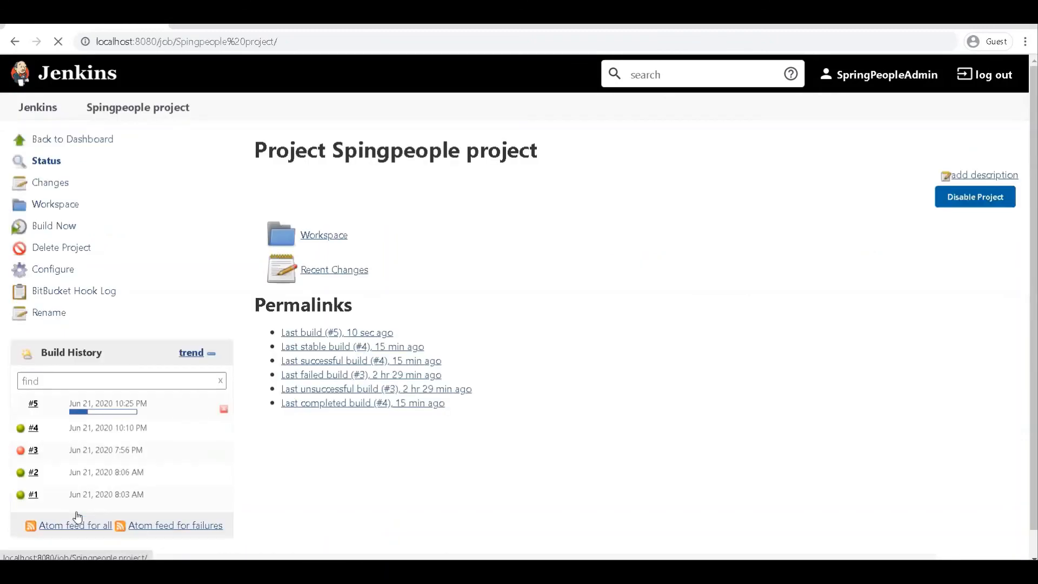
click(33, 403)
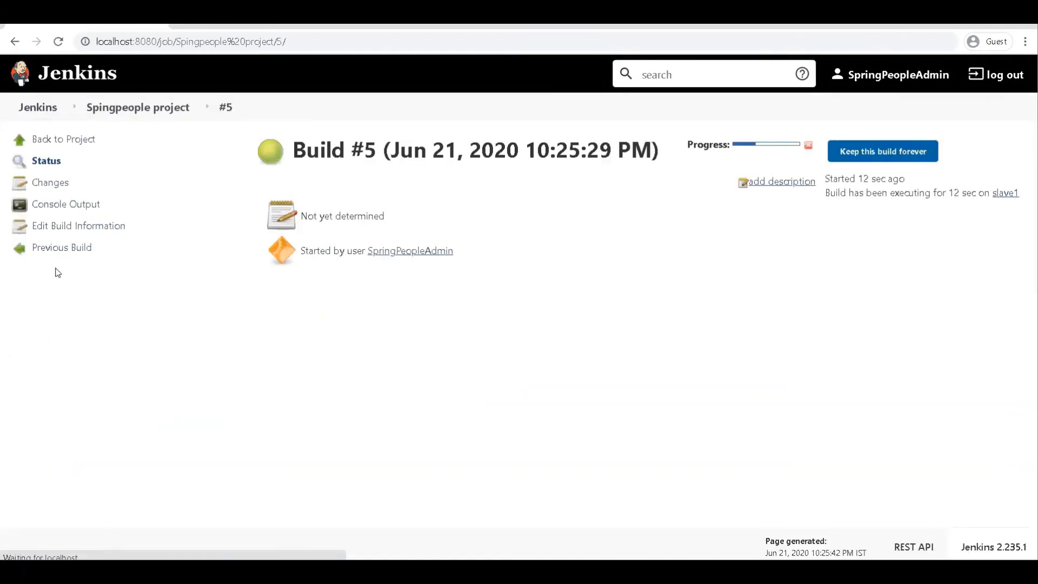
click(61, 207)
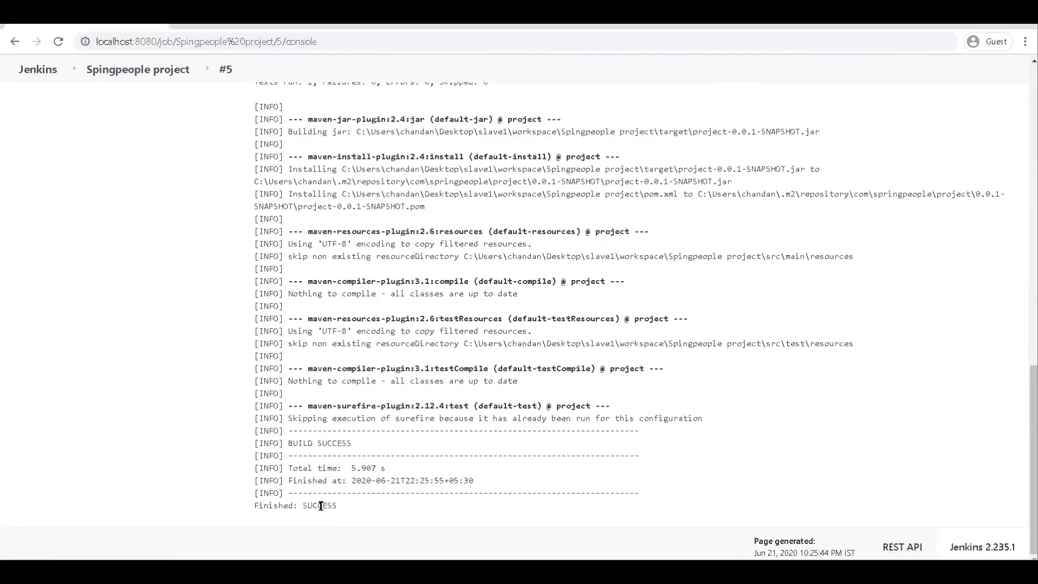
scroll(320, 505, up, 10)
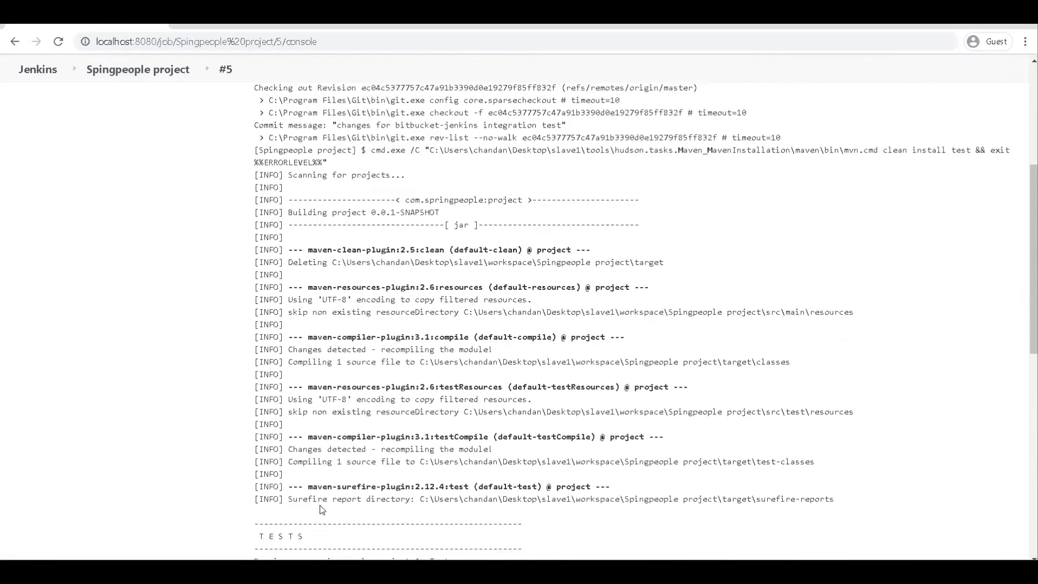
scroll(322, 510, up, 5)
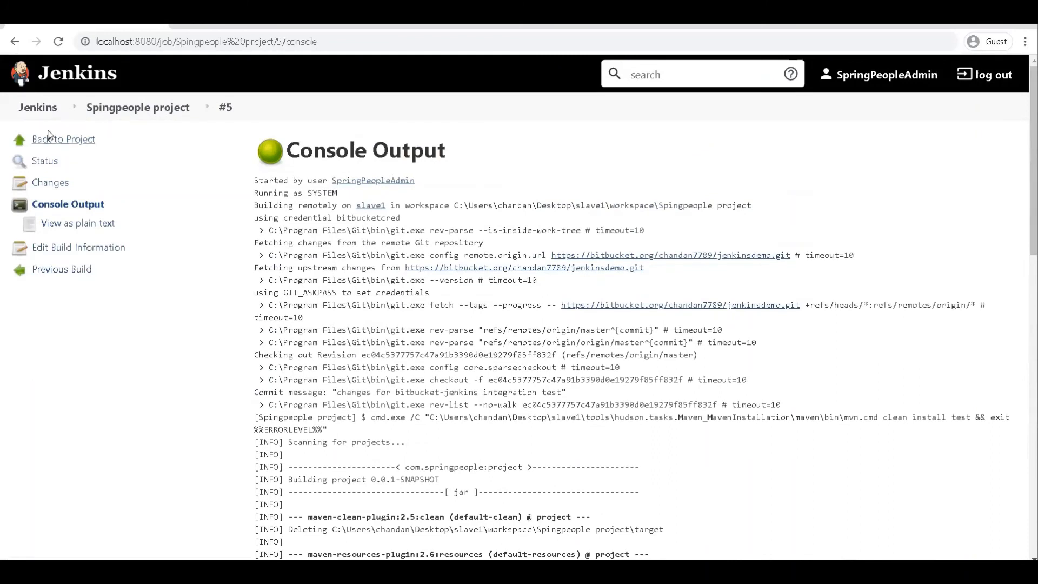
click(75, 84)
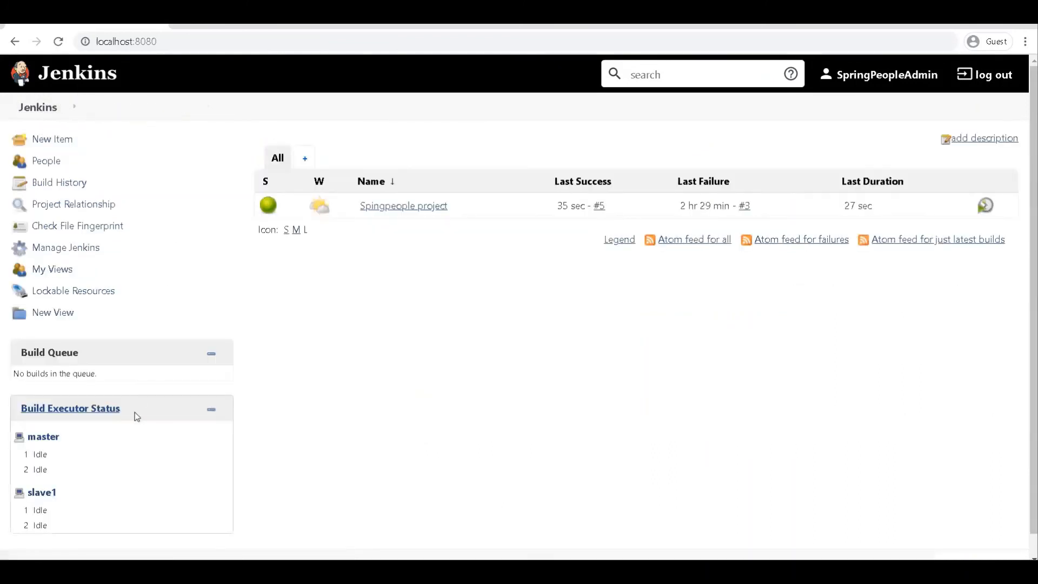